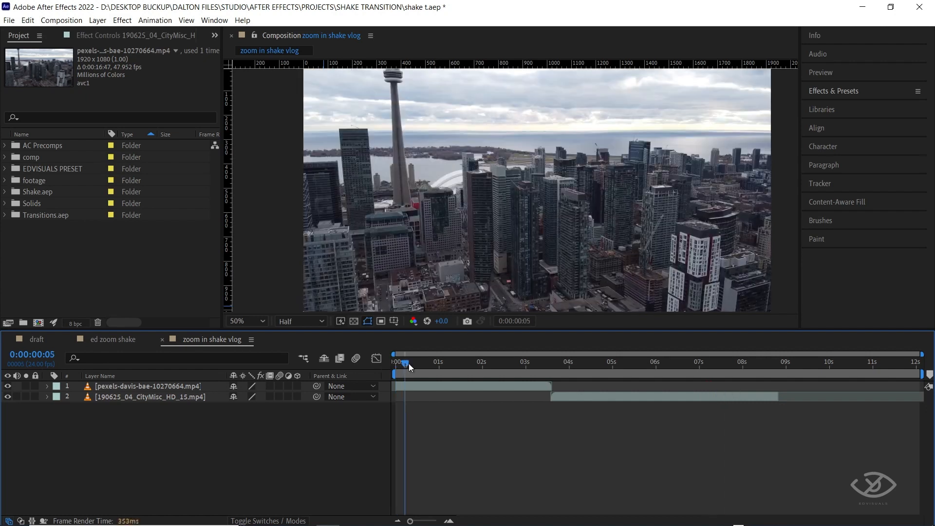
Trim the end of the pexels-davis-bae-10270664.mp4 clip to 0:00:01:00.
{"action": "left_click", "coordinate": [439, 368]}
{"action": "left_click", "coordinate": [460, 386]}
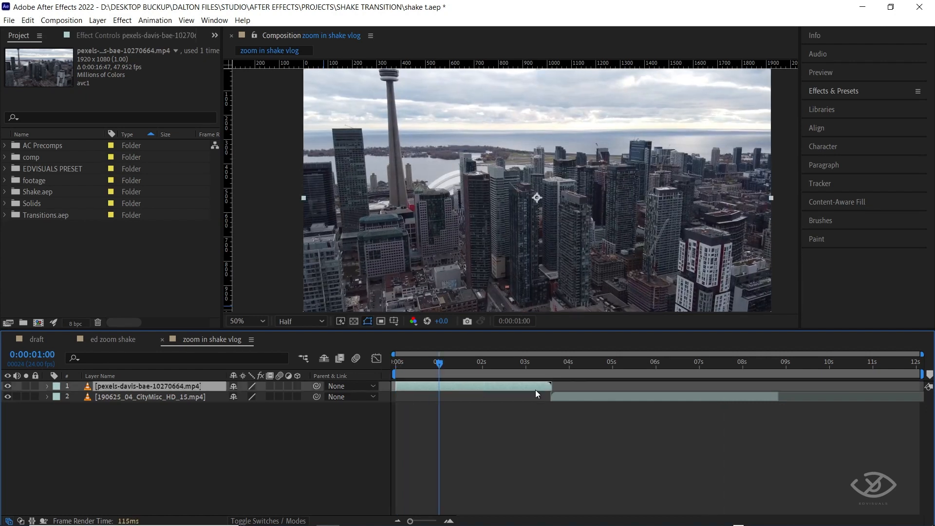
{"action": "left_click_drag", "start_coordinate": [552, 386], "coordinate": [445, 388]}
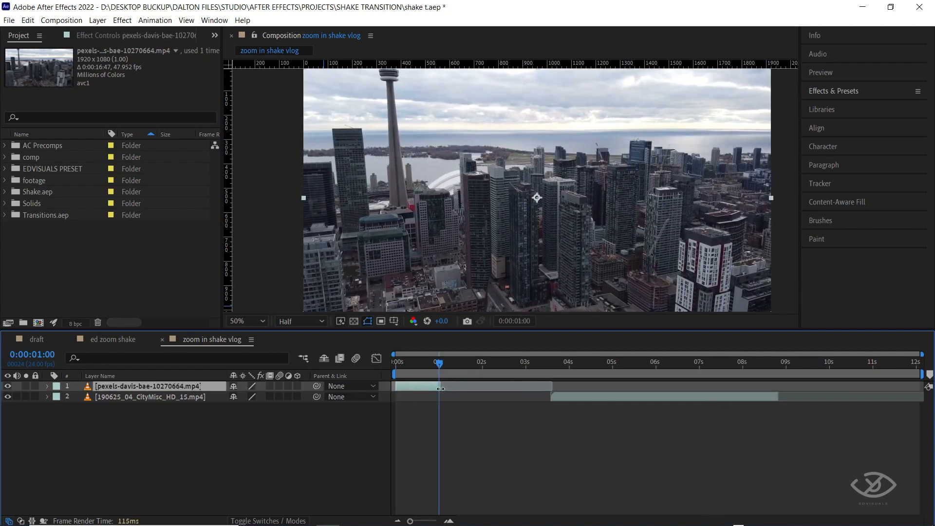
Place the 190625_04_CityMisc_HD_15.mp4 clip directly after the first clip, trim its end to 0:00:01:23, and preview the cut.
{"action": "left_click_drag", "start_coordinate": [569, 399], "coordinate": [470, 397]}
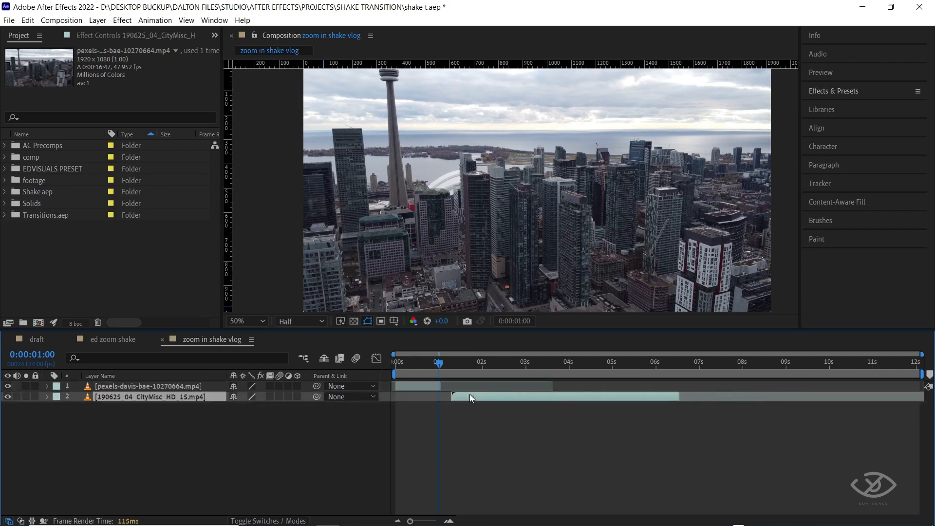
{"action": "left_click_drag", "start_coordinate": [443, 363], "coordinate": [484, 365]}
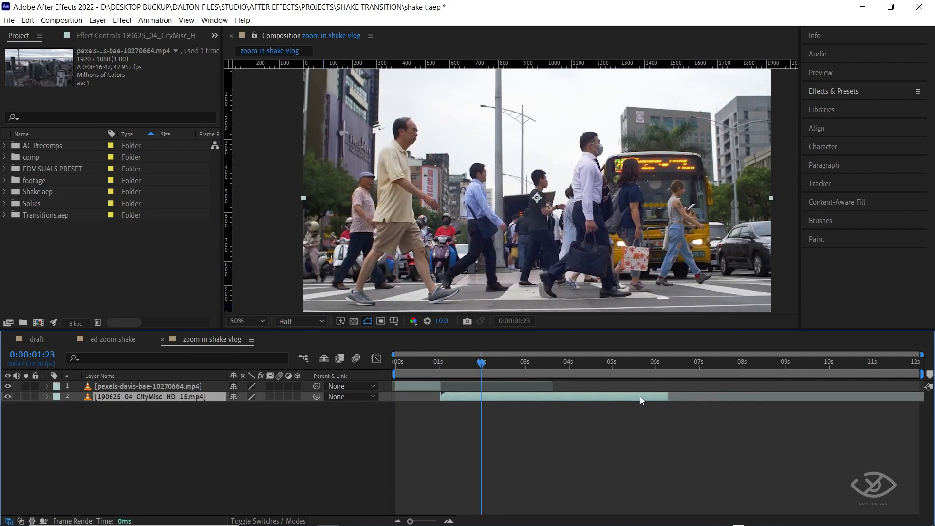
{"action": "left_click_drag", "start_coordinate": [669, 395], "coordinate": [486, 402]}
{"action": "left_click_drag", "start_coordinate": [458, 364], "coordinate": [377, 365]}
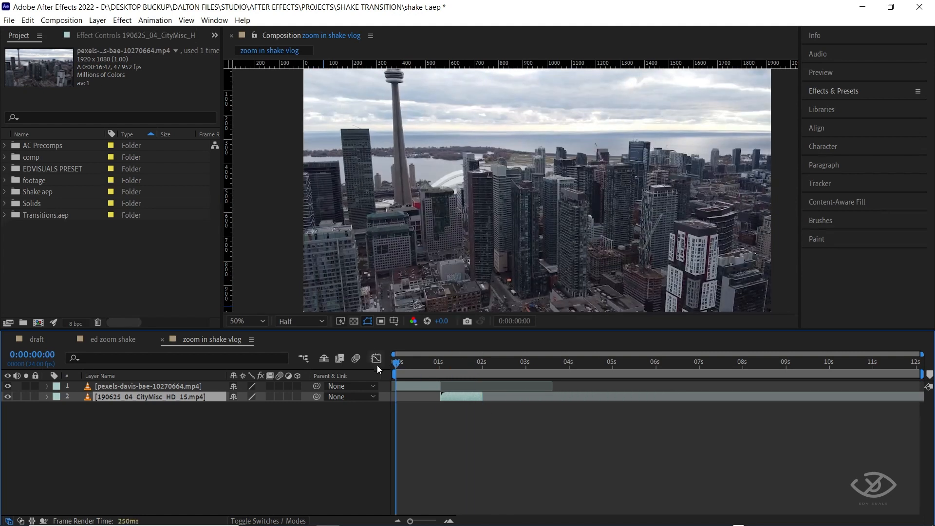
{"action": "key", "text": "space"}
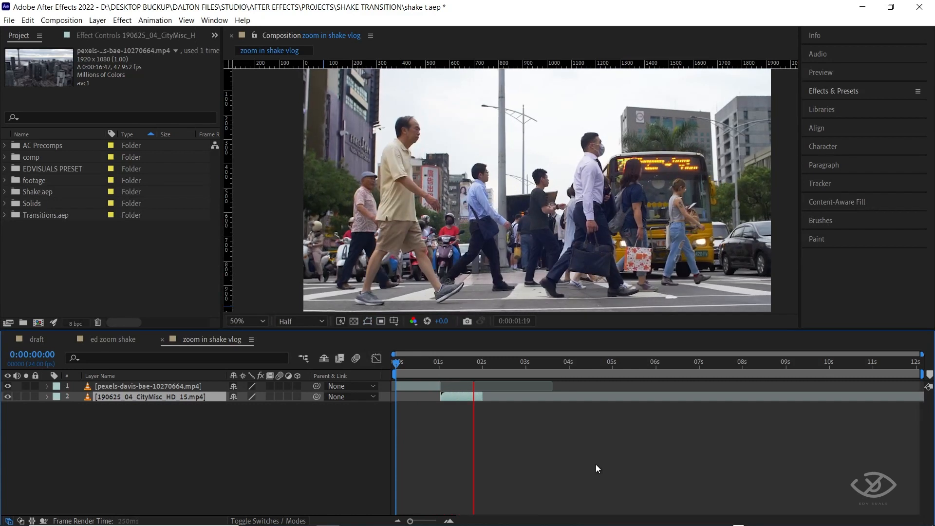
End the work area at 0:00:01:23 and trim the composition to the work area.
{"action": "left_click", "coordinate": [482, 365]}
{"action": "key", "text": "n"}
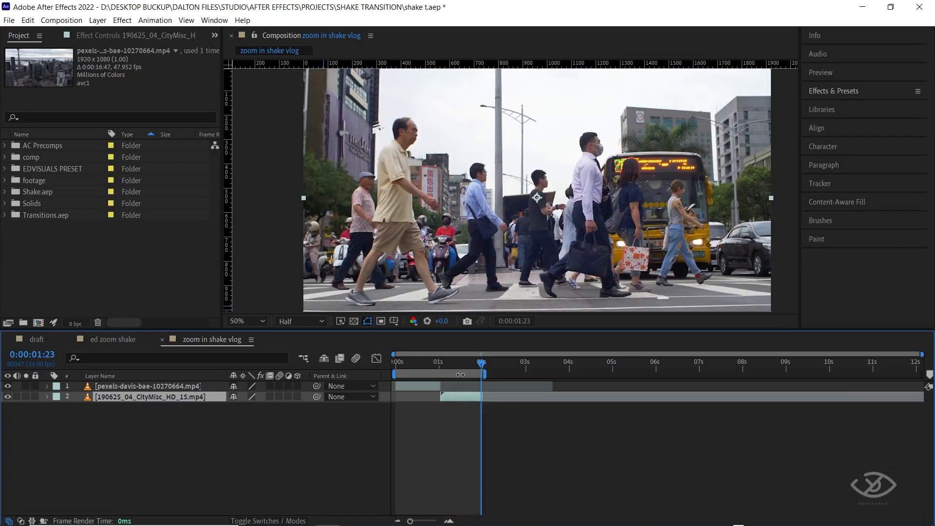
{"action": "right_click", "coordinate": [460, 373]}
{"action": "left_click", "coordinate": [513, 405]}
Add a 100% Scale keyframe to the skyline clip at 0:00:00:13.
{"action": "left_click_drag", "start_coordinate": [618, 362], "coordinate": [535, 353]}
{"action": "left_click", "coordinate": [545, 385]}
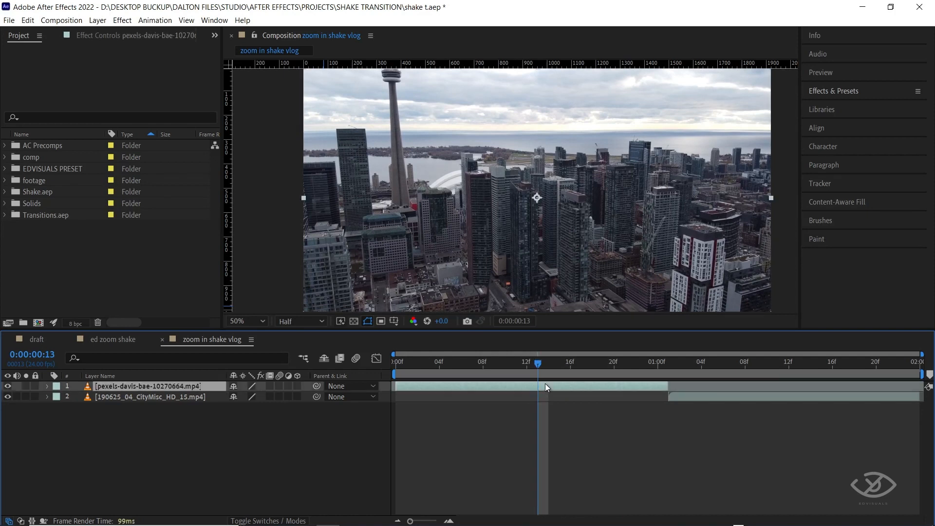
{"action": "key", "text": "s"}
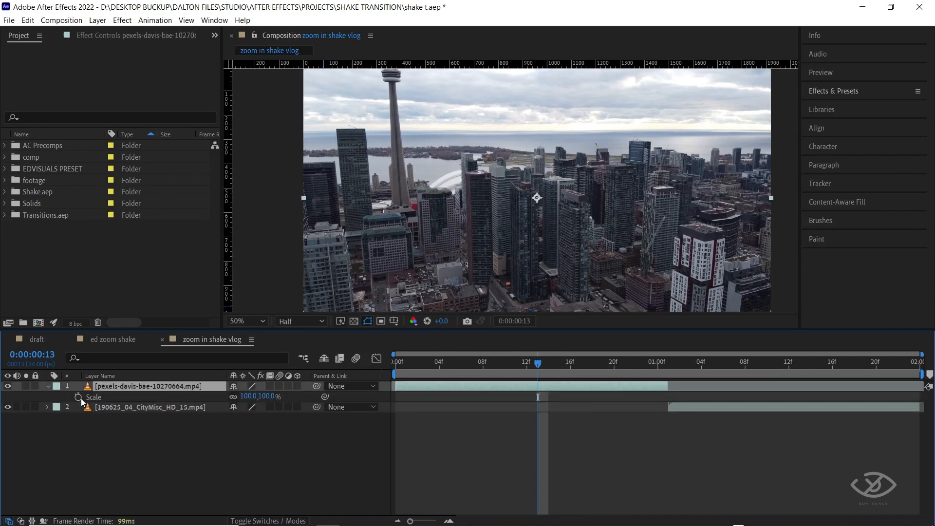
{"action": "left_click", "coordinate": [78, 398]}
Keyframe the skyline clip's Scale at 700% at 0:00:01:00 and preview the zoom.
{"action": "left_click_drag", "start_coordinate": [532, 362], "coordinate": [663, 365]}
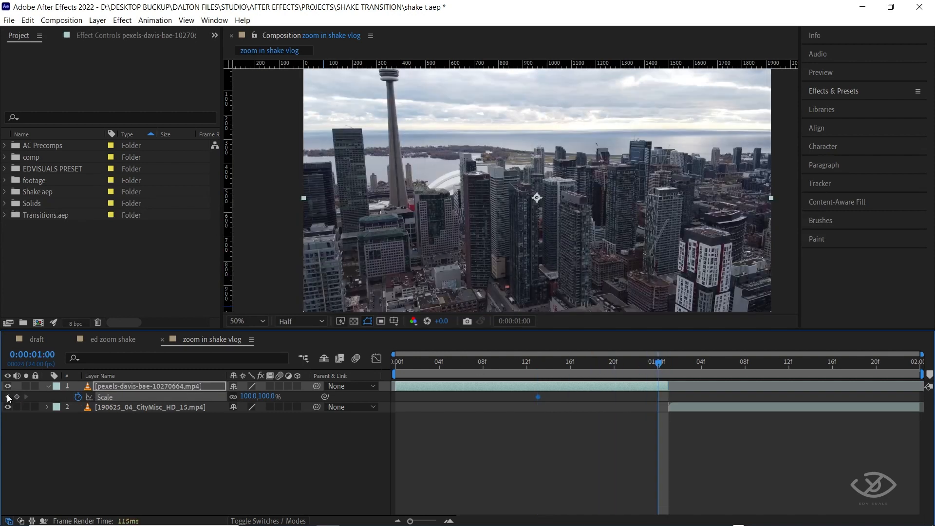
{"action": "left_click", "coordinate": [266, 396]}
{"action": "type", "text": "700"}
{"action": "key", "text": "Return"}
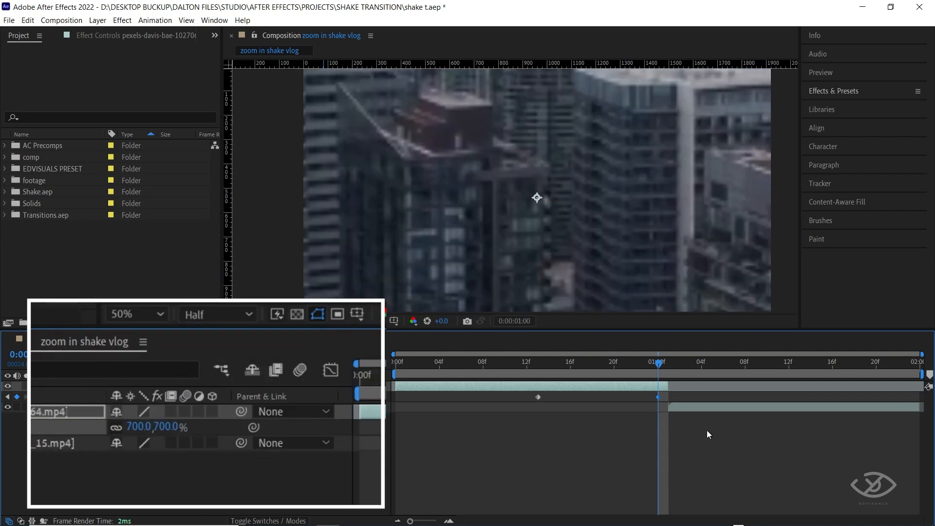
{"action": "left_click_drag", "start_coordinate": [652, 371], "coordinate": [440, 365]}
{"action": "key", "text": "space"}
{"action": "key", "text": "space"}
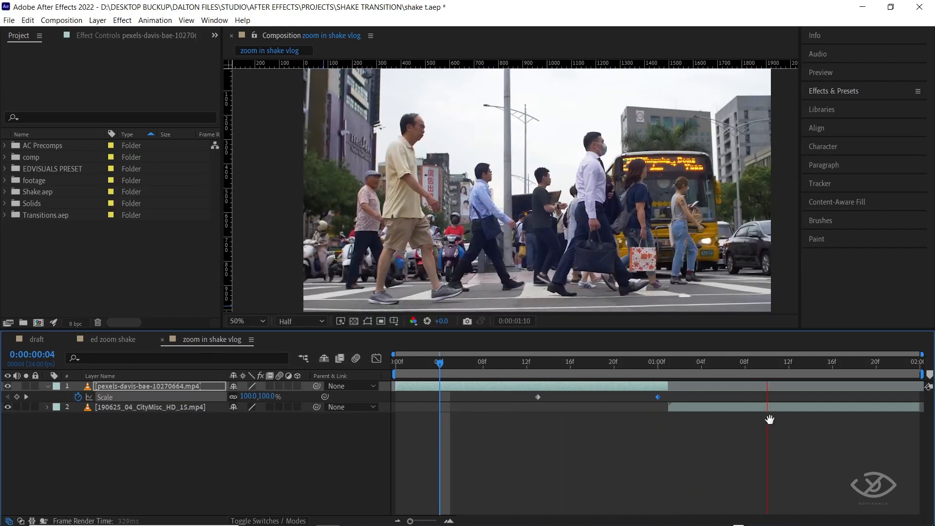
Add a 100% Scale keyframe to the street-crossing clip and place it at 0:00:01:11.
{"action": "left_click_drag", "start_coordinate": [766, 364], "coordinate": [670, 369]}
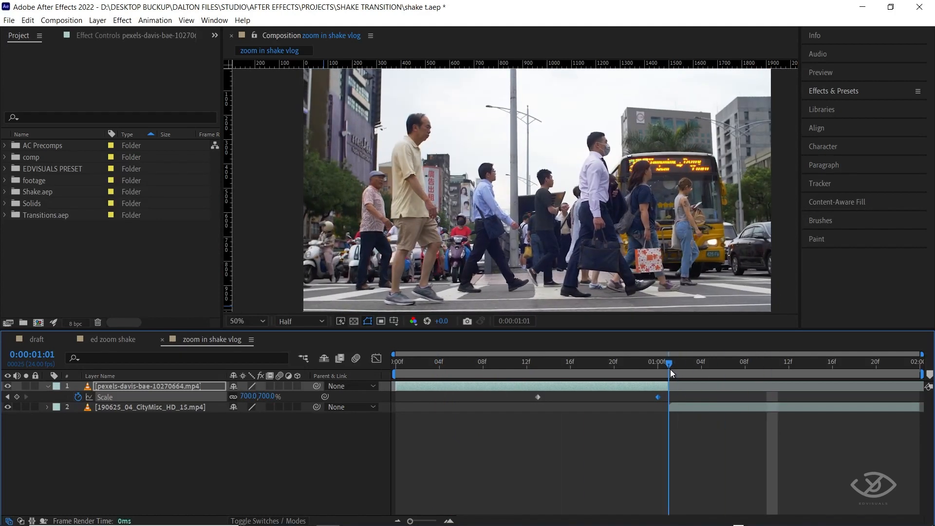
{"action": "left_click", "coordinate": [679, 411]}
{"action": "key", "text": "s"}
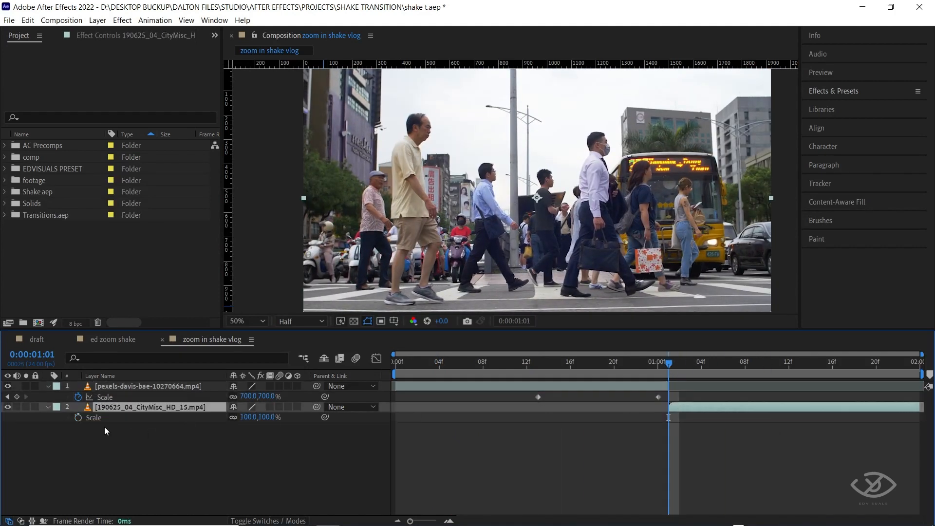
{"action": "left_click", "coordinate": [78, 418]}
{"action": "left_click_drag", "start_coordinate": [726, 418], "coordinate": [779, 417]}
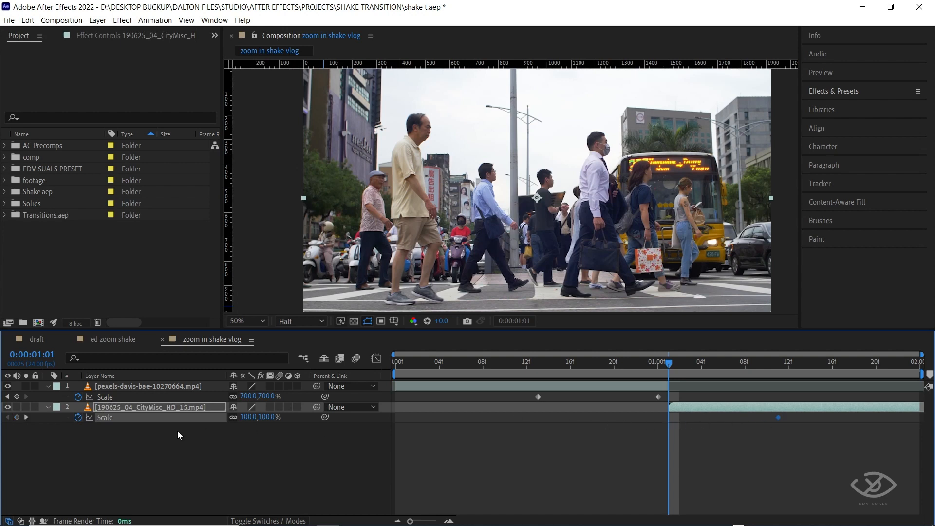
Set the street-crossing clip's Scale to 50% at its start, 0:00:01:01.
{"action": "left_click", "coordinate": [267, 418]}
{"action": "type", "text": "5"}
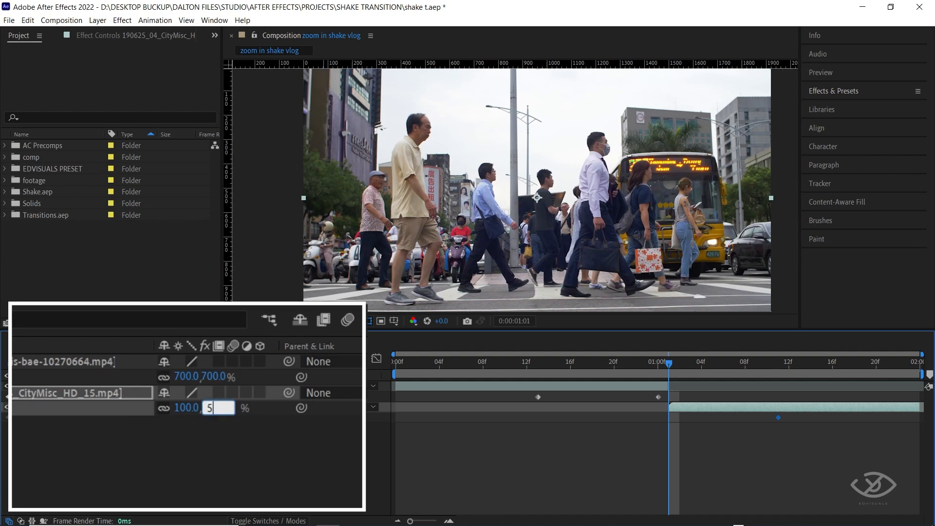
{"action": "type", "text": "0"}
{"action": "key", "text": "Return"}
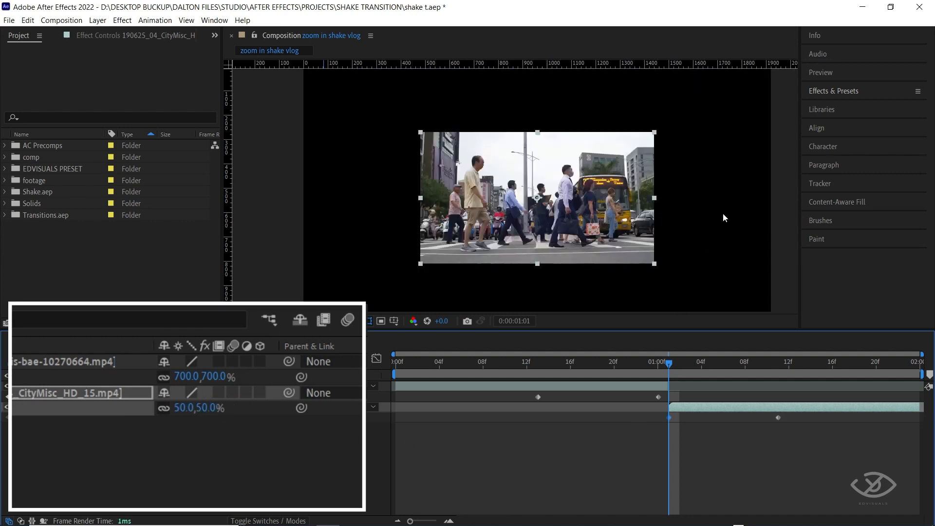
Find the Motion Tile effect and apply it to the street-crossing clip.
{"action": "left_click", "coordinate": [726, 406]}
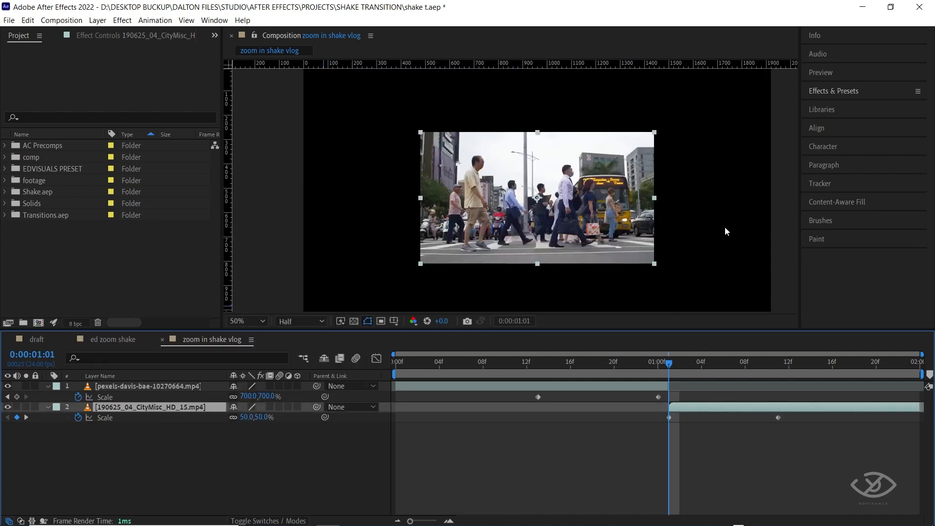
{"action": "left_click", "coordinate": [875, 92]}
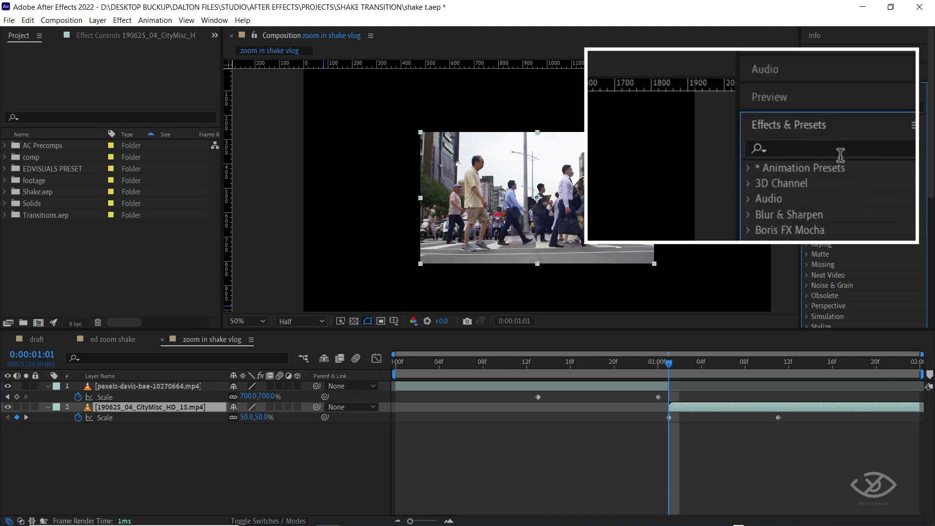
{"action": "left_click", "coordinate": [866, 107]}
{"action": "type", "text": "moti"}
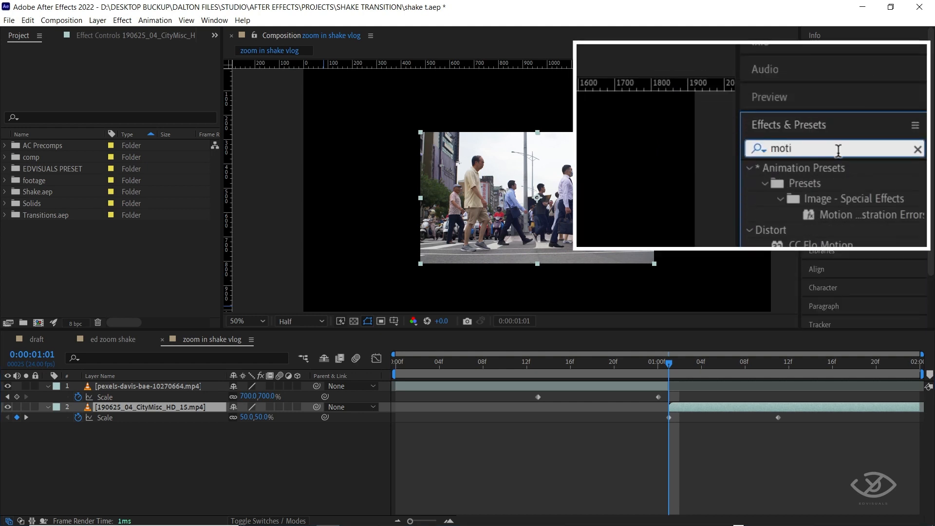
{"action": "left_click_drag", "start_coordinate": [851, 191], "coordinate": [724, 407]}
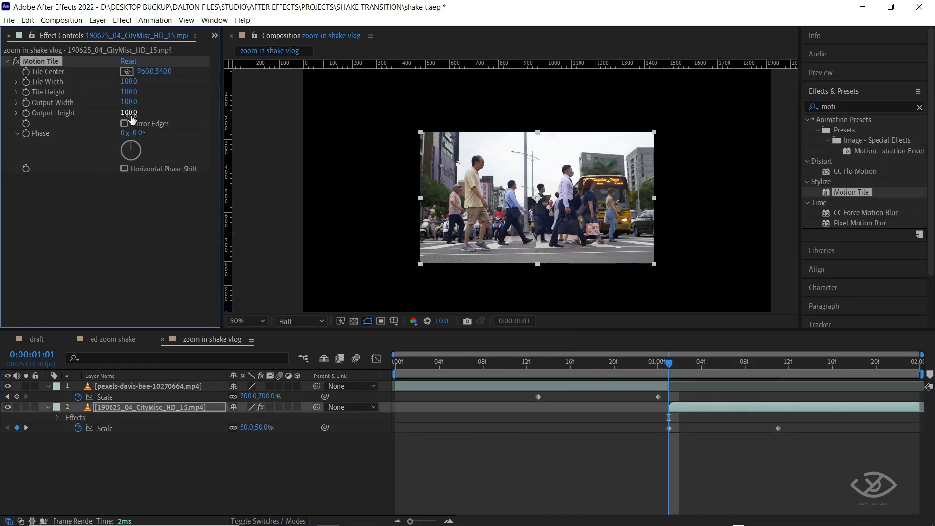
Set Motion Tile's output height and output width to 300, enable Mirror Edges, and preview the transition from the start.
{"action": "left_click", "coordinate": [197, 126]}
{"action": "type", "text": "3"}
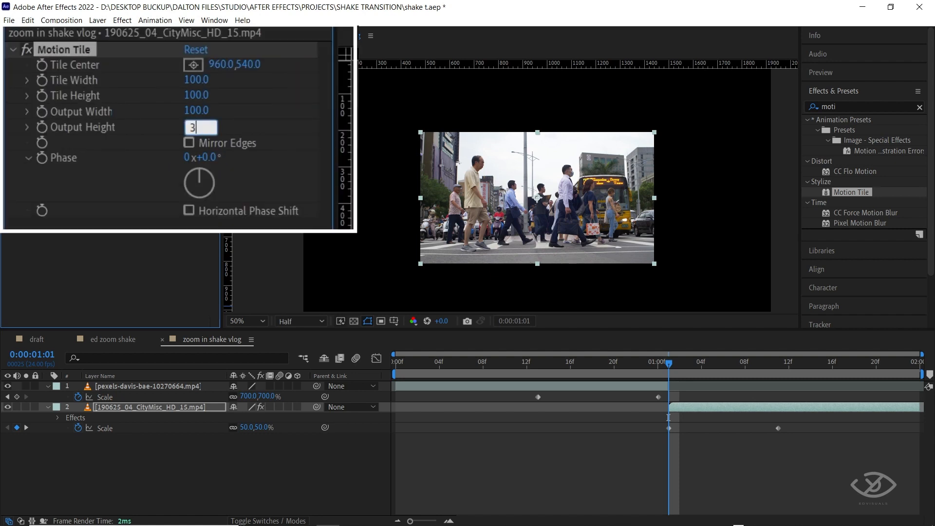
{"action": "type", "text": "00"}
{"action": "key", "text": "Return"}
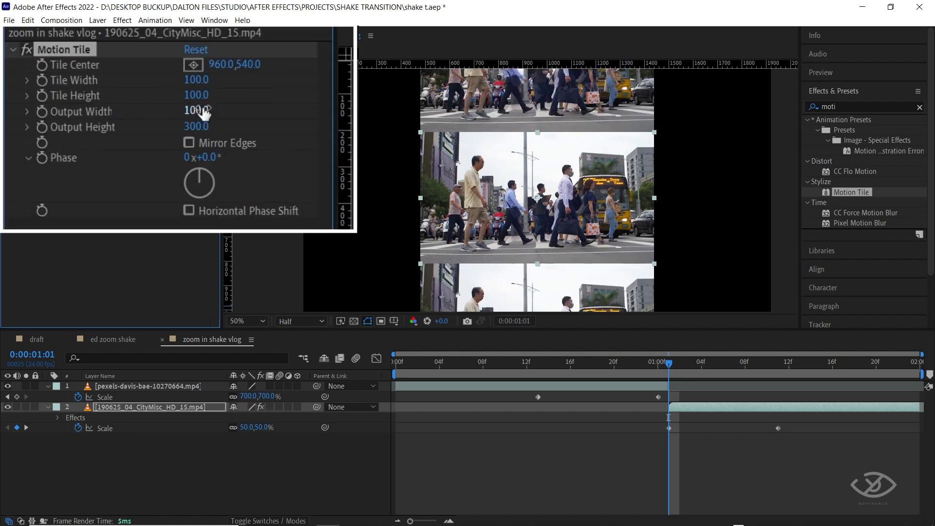
{"action": "left_click", "coordinate": [206, 110]}
{"action": "type", "text": "300"}
{"action": "key", "text": "Return"}
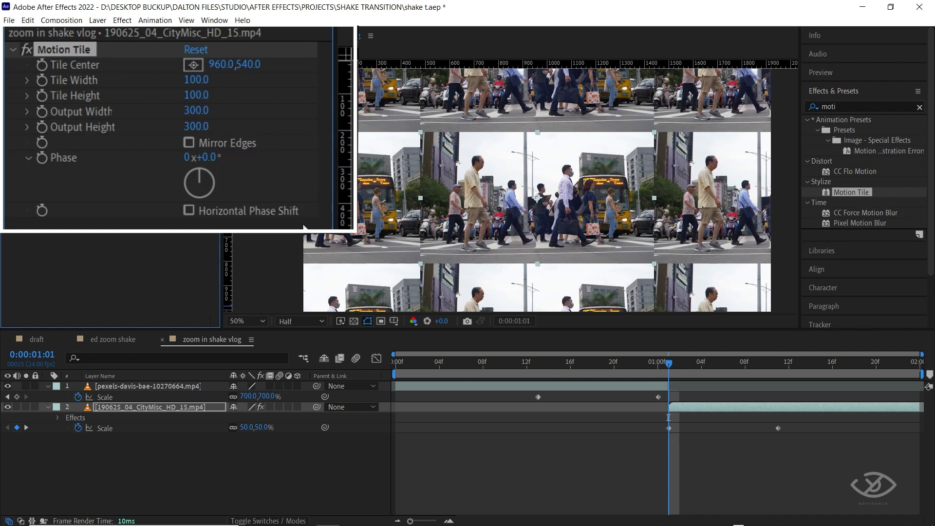
{"action": "left_click", "coordinate": [188, 143]}
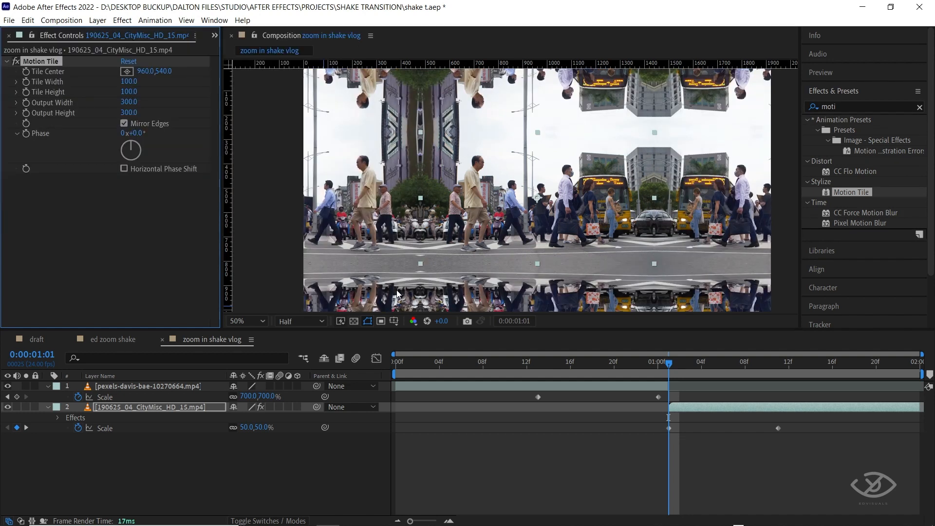
{"action": "left_click_drag", "start_coordinate": [672, 364], "coordinate": [393, 366]}
{"action": "key", "text": "space"}
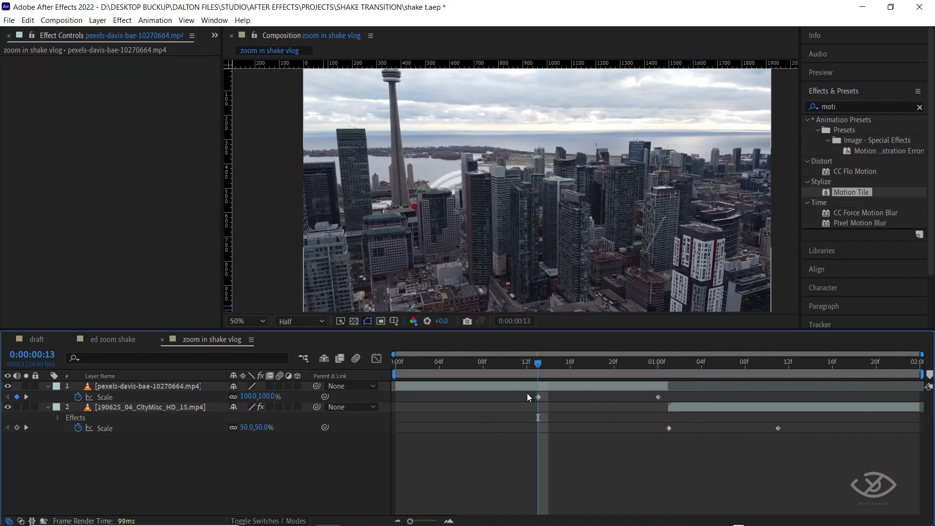
In the graph editor, apply Easy Ease Out to the skyline clip's first Scale keyframe and Easy Ease In to its last.
{"action": "key", "text": "Page_Up"}
{"action": "key", "text": "Page_Up"}
{"action": "key", "text": "Page_Up"}
{"action": "left_click_drag", "start_coordinate": [520, 393], "coordinate": [668, 410]}
{"action": "left_click", "coordinate": [376, 359]}
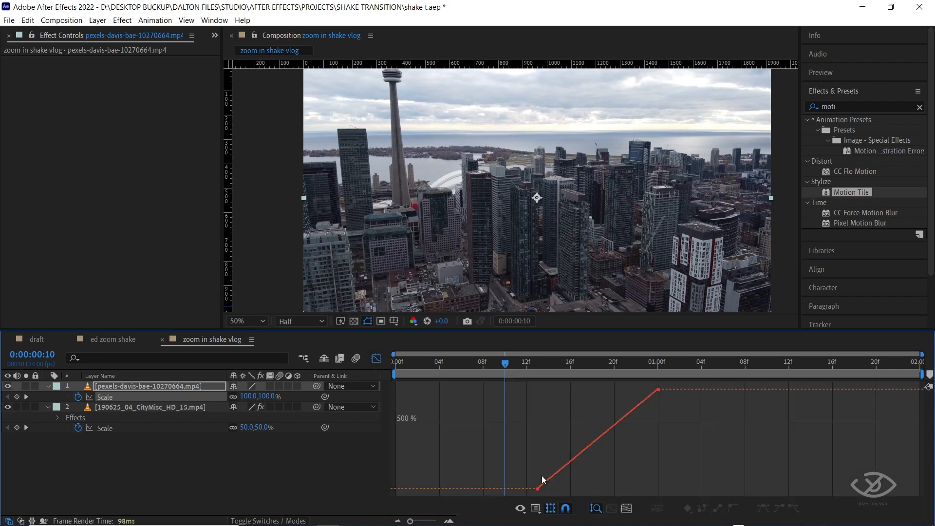
{"action": "left_click_drag", "start_coordinate": [542, 489], "coordinate": [546, 491]}
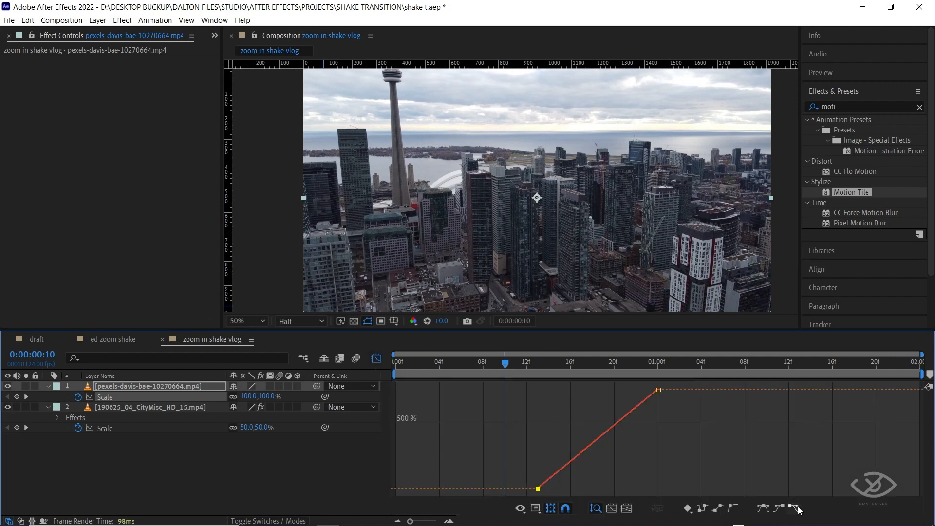
{"action": "left_click", "coordinate": [794, 508]}
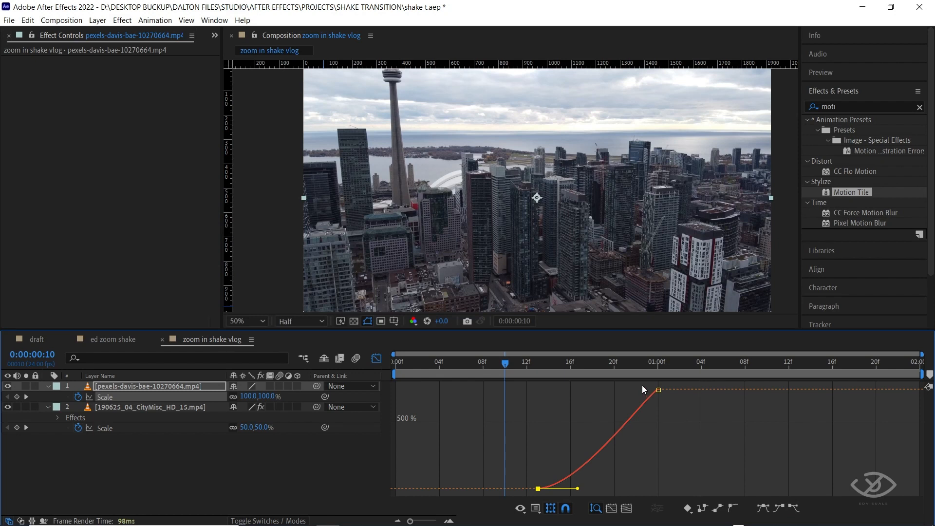
{"action": "left_click", "coordinate": [658, 390]}
{"action": "left_click", "coordinate": [781, 508]}
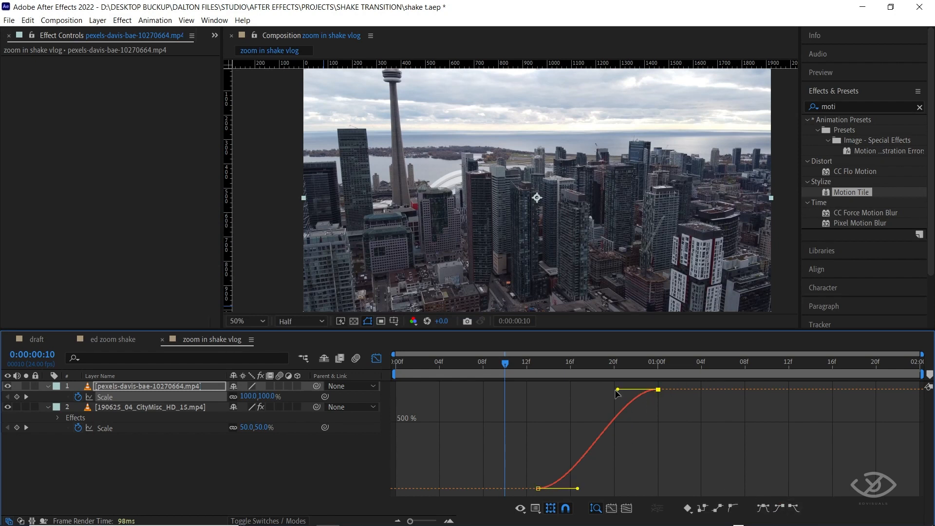
Reshape the skyline clip's Scale curve to start slowly and rise steeply into the last keyframe, and preview the zoom.
{"action": "left_click_drag", "start_coordinate": [616, 390], "coordinate": [668, 466]}
{"action": "left_click_drag", "start_coordinate": [579, 488], "coordinate": [639, 487]}
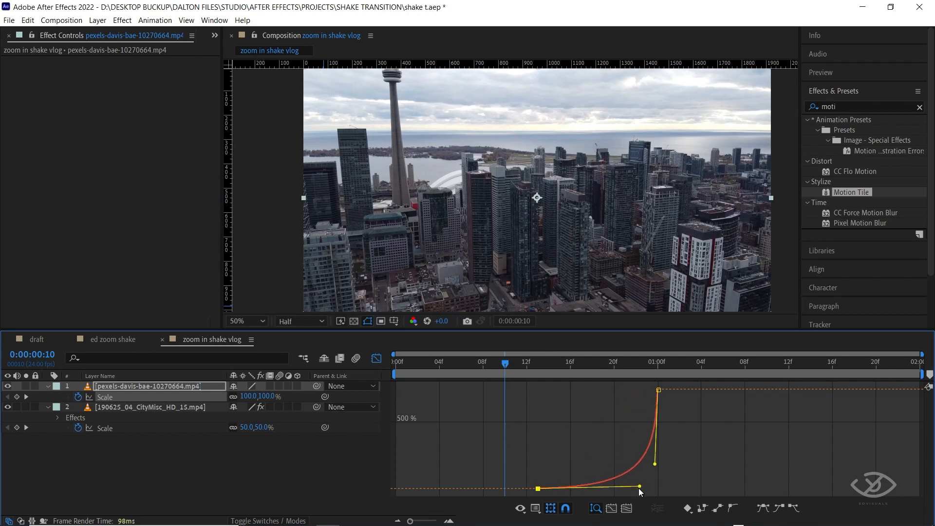
{"action": "left_click", "coordinate": [375, 361]}
{"action": "key", "text": "space"}
{"action": "key", "text": "space"}
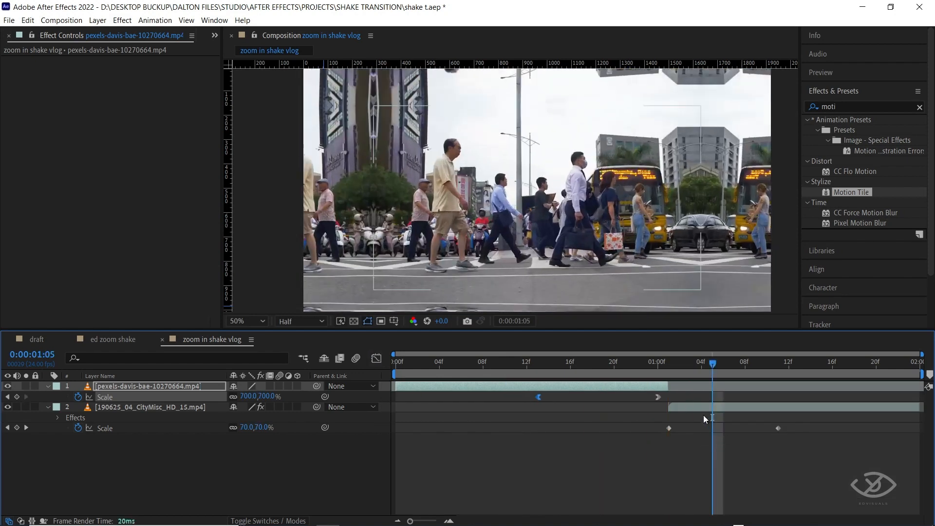
In the graph editor, apply Easy Ease Out to the street-crossing clip's first Scale keyframe and Easy Ease In to its last.
{"action": "left_click_drag", "start_coordinate": [712, 364], "coordinate": [680, 365]}
{"action": "left_click_drag", "start_coordinate": [656, 429], "coordinate": [785, 436]}
{"action": "left_click", "coordinate": [376, 358]}
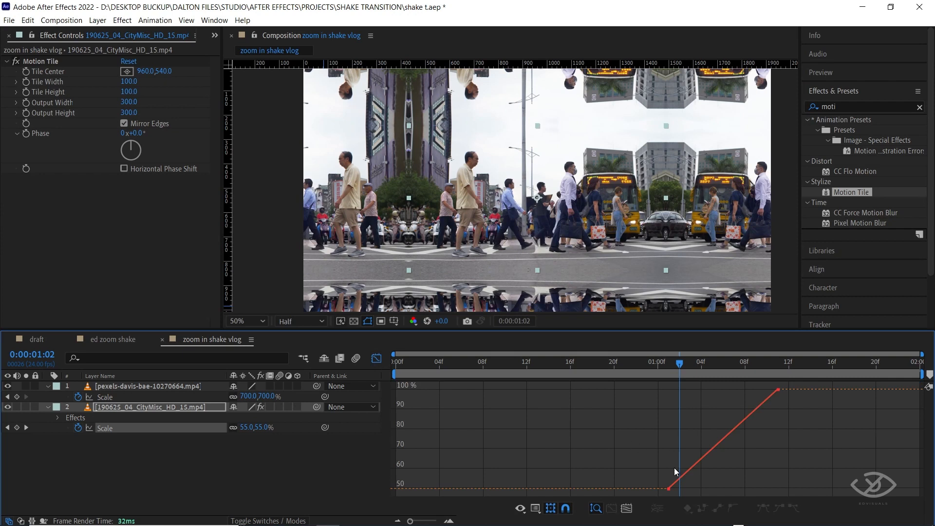
{"action": "left_click_drag", "start_coordinate": [672, 486], "coordinate": [680, 493]}
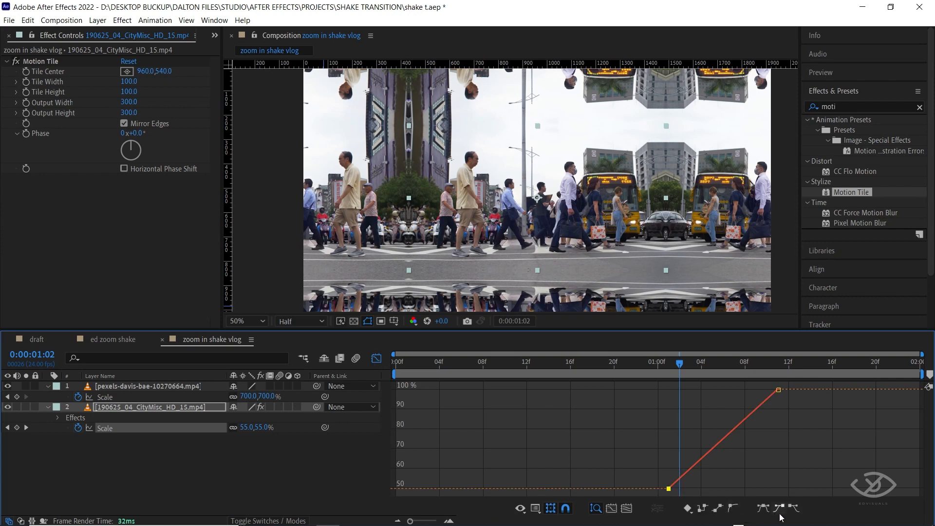
{"action": "left_click", "coordinate": [794, 508]}
{"action": "left_click_drag", "start_coordinate": [767, 384], "coordinate": [792, 408]}
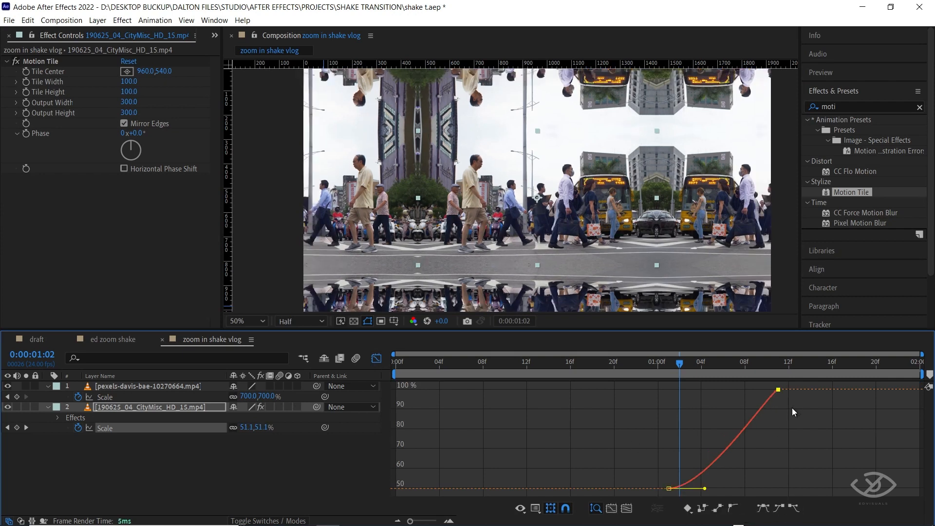
{"action": "left_click", "coordinate": [783, 502]}
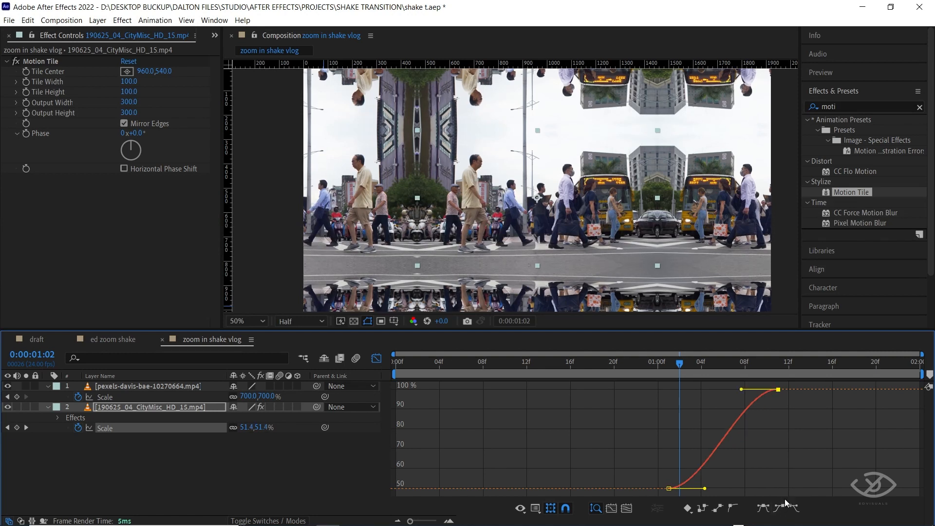
Reshape the street-crossing clip's Scale curve to rise steeply from the first keyframe and flatten into the last, and preview the transition.
{"action": "left_click_drag", "start_coordinate": [705, 489], "coordinate": [671, 413]}
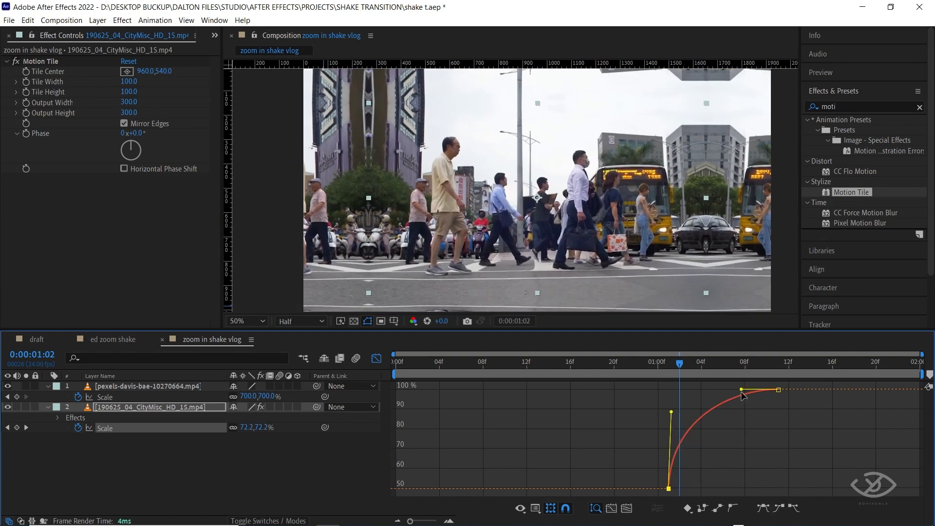
{"action": "left_click_drag", "start_coordinate": [742, 390], "coordinate": [703, 392]}
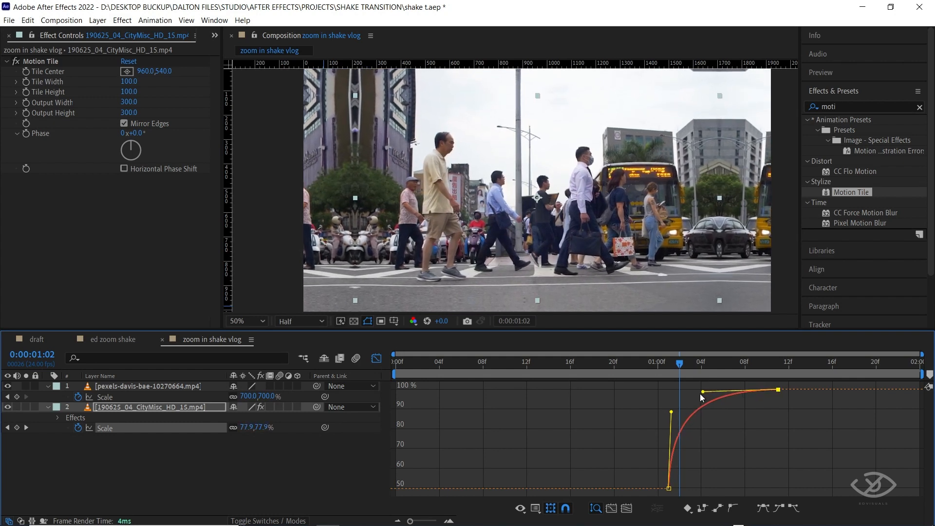
{"action": "left_click", "coordinate": [375, 359]}
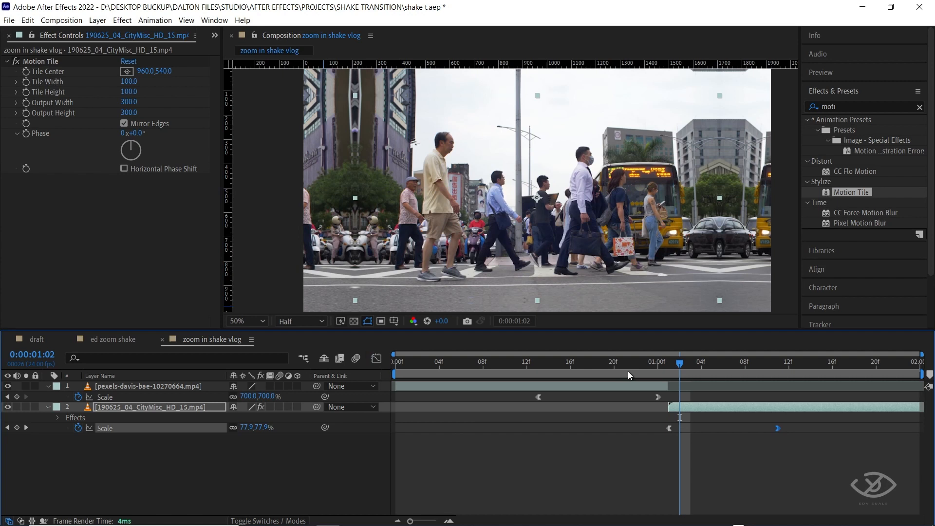
{"action": "left_click", "coordinate": [484, 367]}
{"action": "key", "text": "space"}
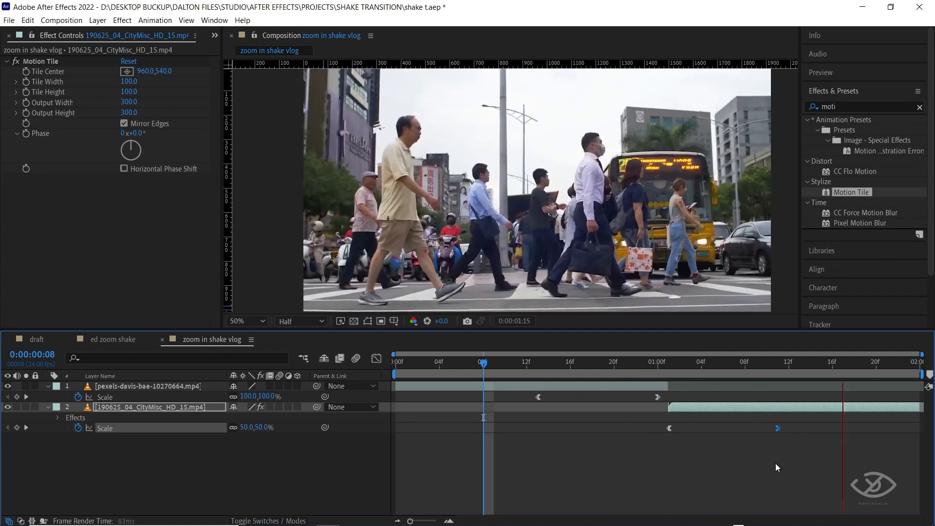
Create an adjustment layer and place it above both clips in the layer stack.
{"action": "left_click", "coordinate": [395, 367]}
{"action": "right_click", "coordinate": [413, 443]}
{"action": "mouse_move", "coordinate": [446, 316]}
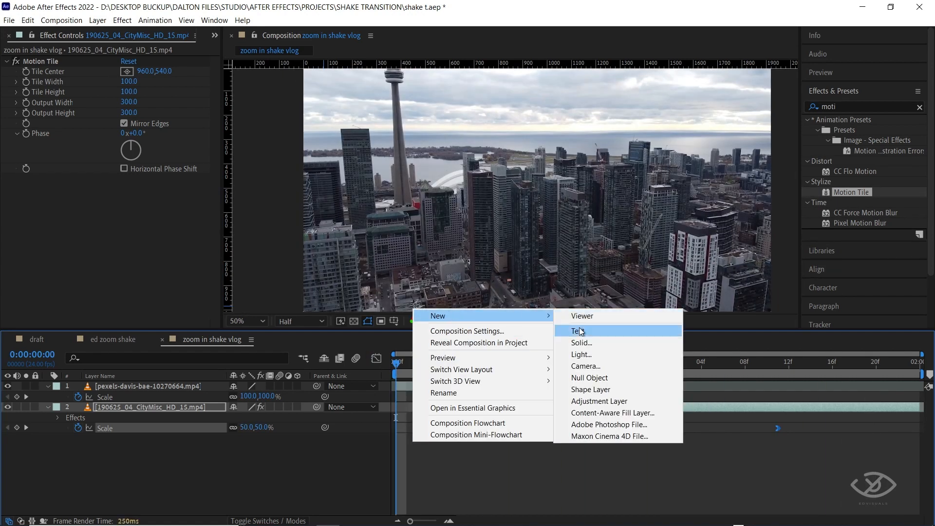
{"action": "left_click", "coordinate": [612, 402]}
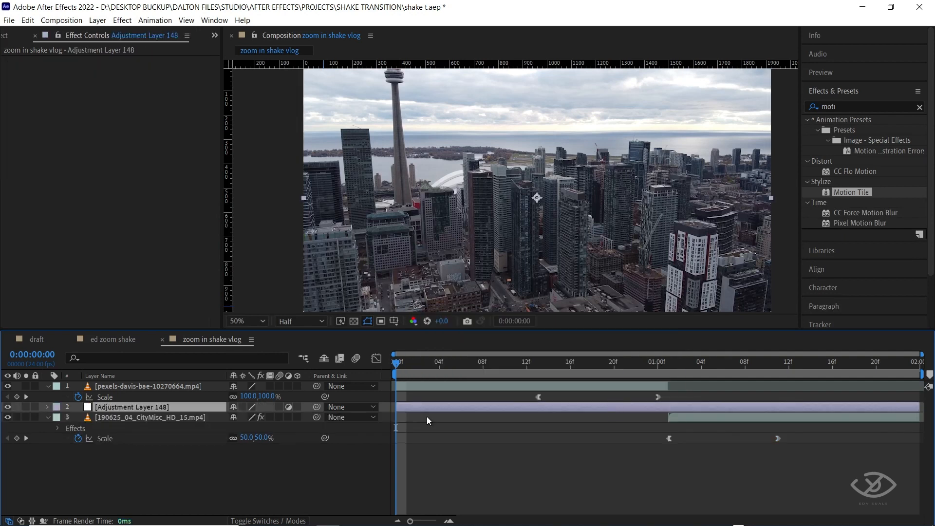
{"action": "left_click_drag", "start_coordinate": [136, 406], "coordinate": [137, 381]}
Go to the skyline clip's first Scale keyframe, find the Transform effect and apply it to the adjustment layer.
{"action": "key", "text": "k"}
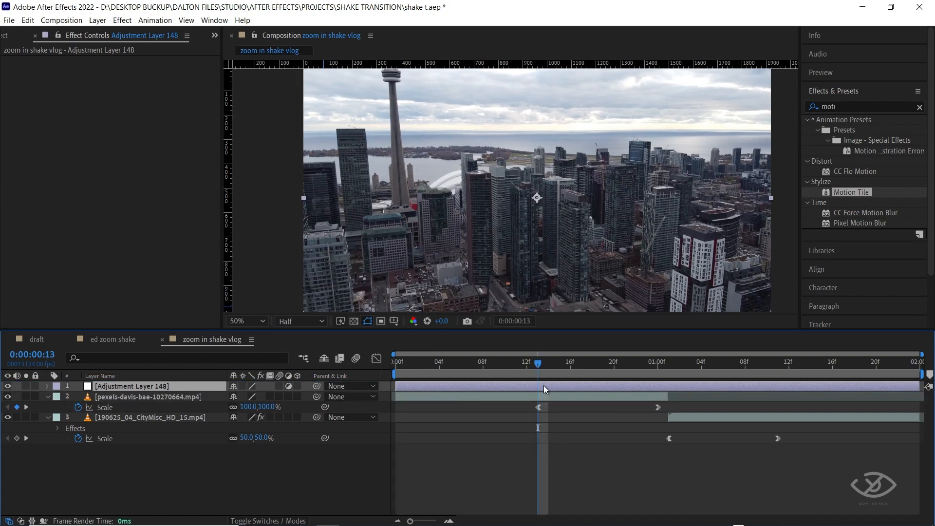
{"action": "left_click", "coordinate": [919, 107]}
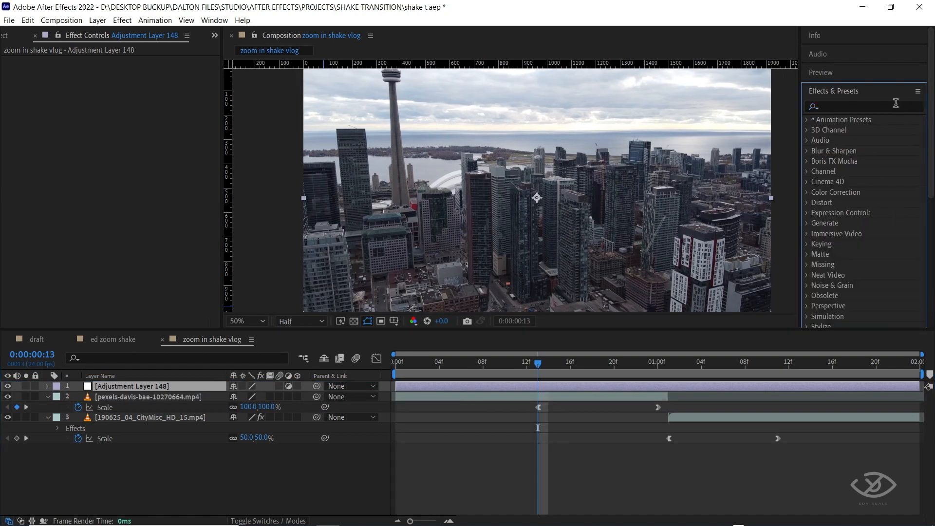
{"action": "type", "text": "trans"}
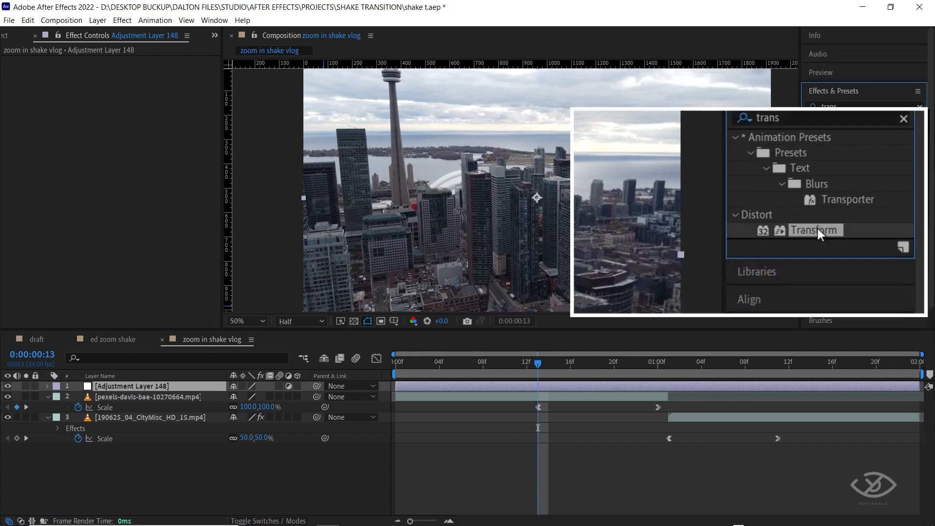
{"action": "left_click_drag", "start_coordinate": [860, 181], "coordinate": [579, 387]}
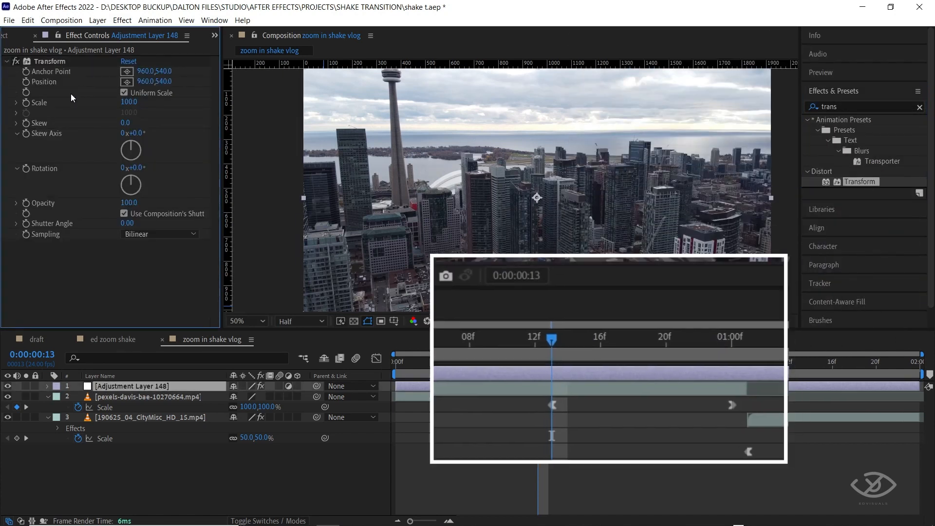
Add the expression wiggle(5,30) to the Position of the adjustment layer's Transform effect, collapse the layer, and preview the shake.
{"action": "left_click", "coordinate": [48, 133], "text": "alt"}
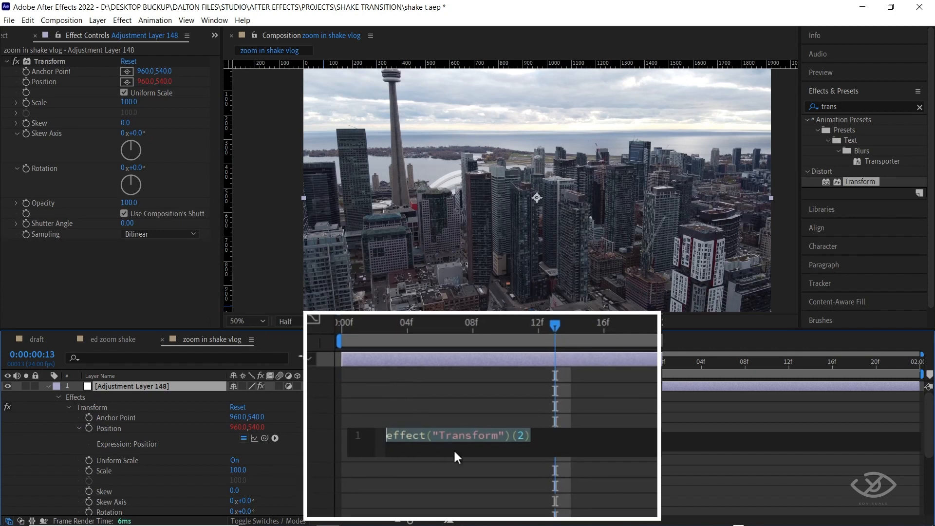
{"action": "type", "text": "wiggle"}
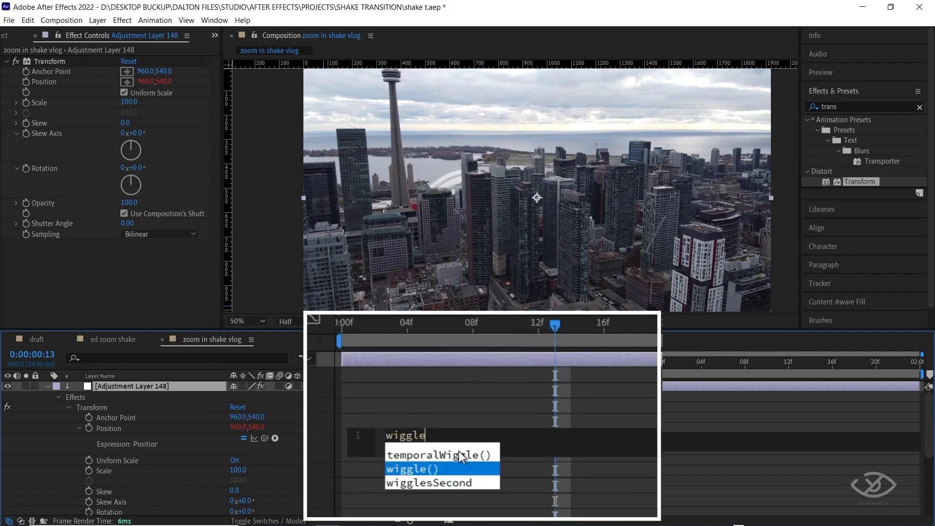
{"action": "key", "text": "Return"}
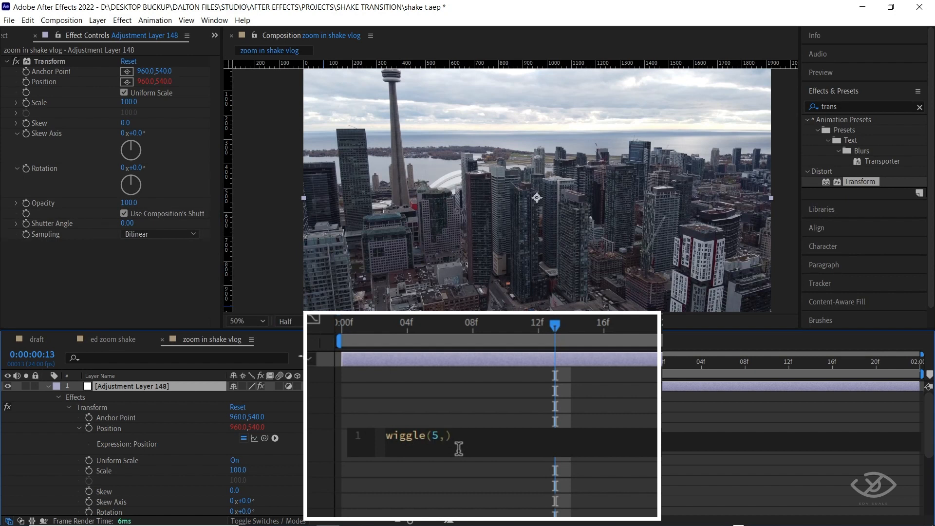
{"action": "type", "text": "5,30"}
{"action": "left_click", "coordinate": [371, 414]}
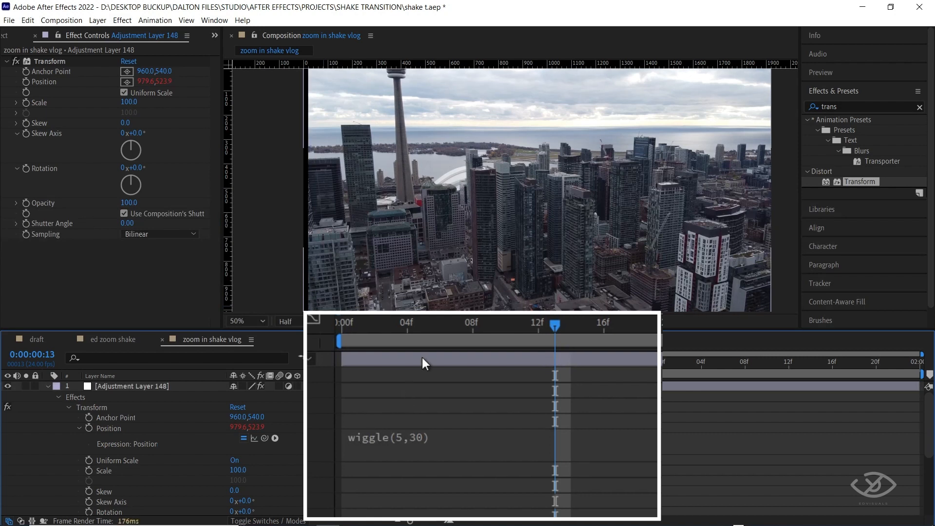
{"action": "left_click", "coordinate": [422, 359]}
{"action": "key", "text": "u"}
{"action": "key", "text": "space"}
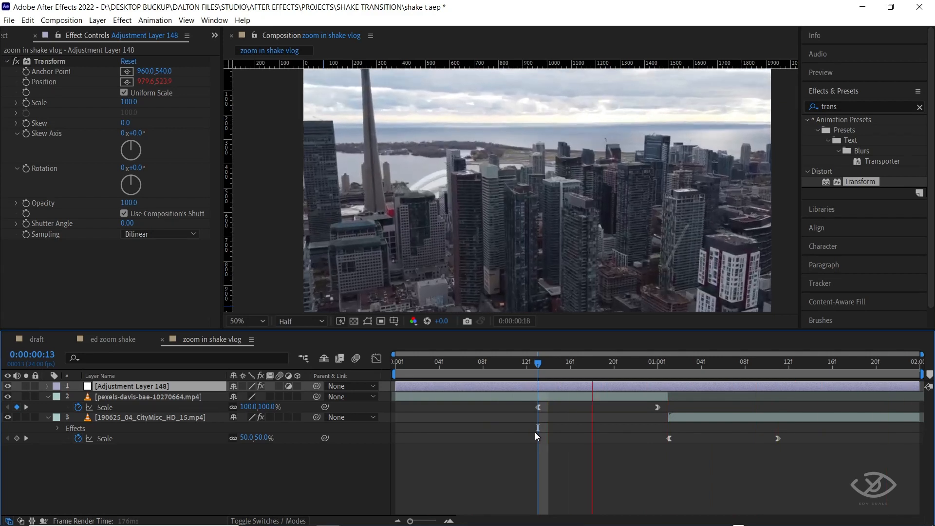
{"action": "key", "text": "space"}
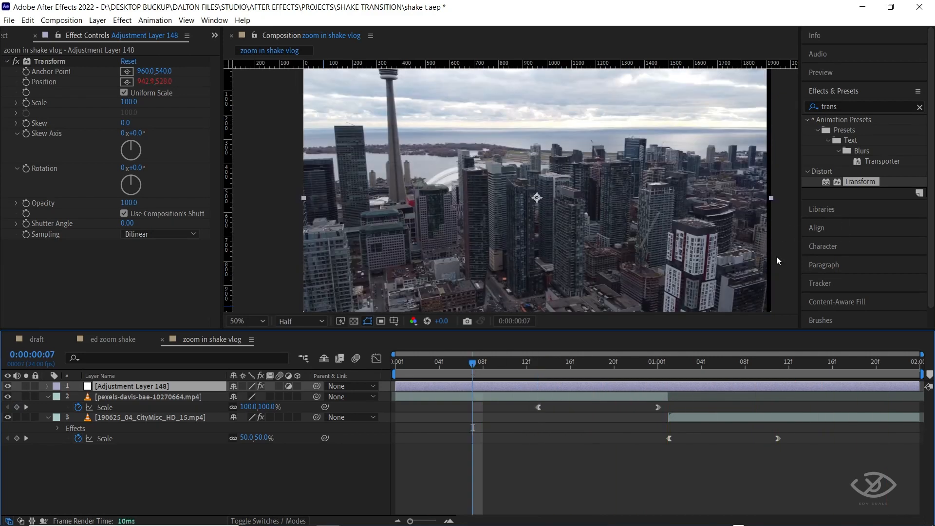
Find the Motion Tile effect, apply it to the adjustment layer, and move it above the Transform effect.
{"action": "left_click", "coordinate": [919, 106]}
{"action": "left_click", "coordinate": [848, 147]}
{"action": "type", "text": "m"}
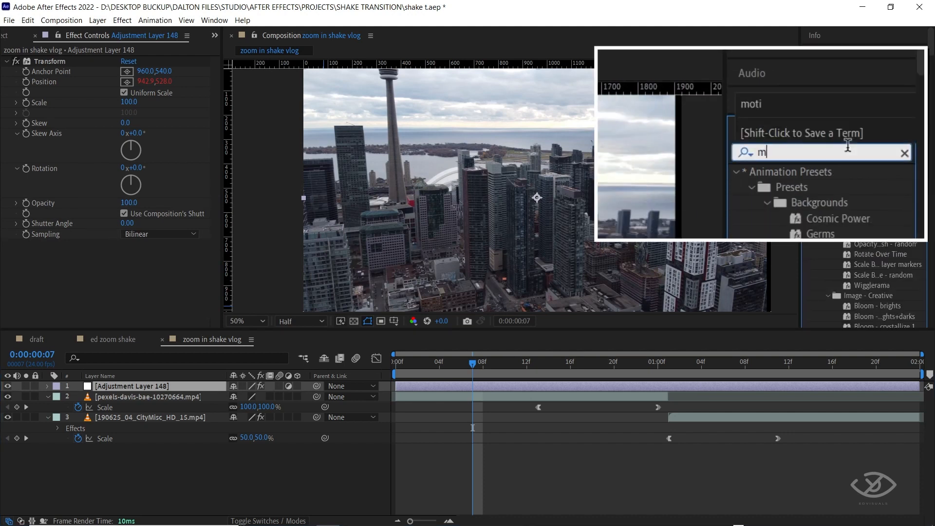
{"action": "type", "text": "otion ti"}
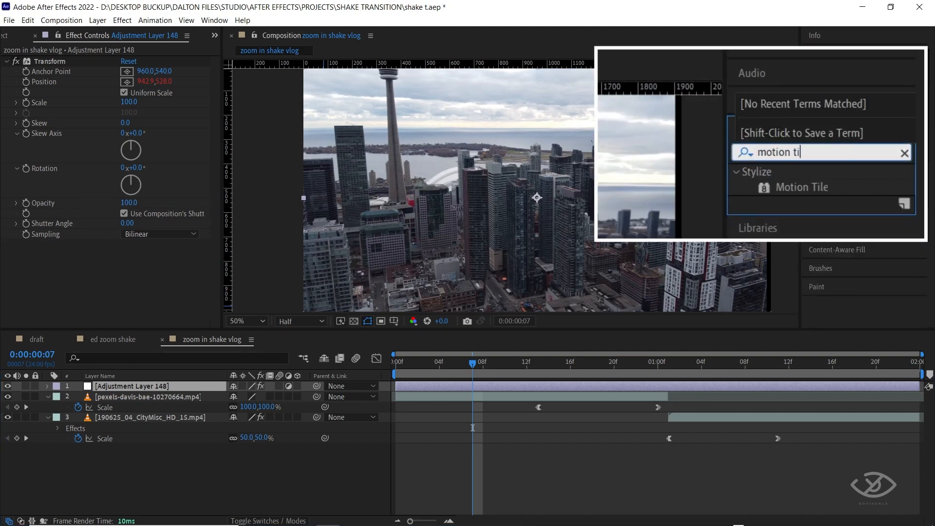
{"action": "left_click_drag", "start_coordinate": [852, 129], "coordinate": [537, 385]}
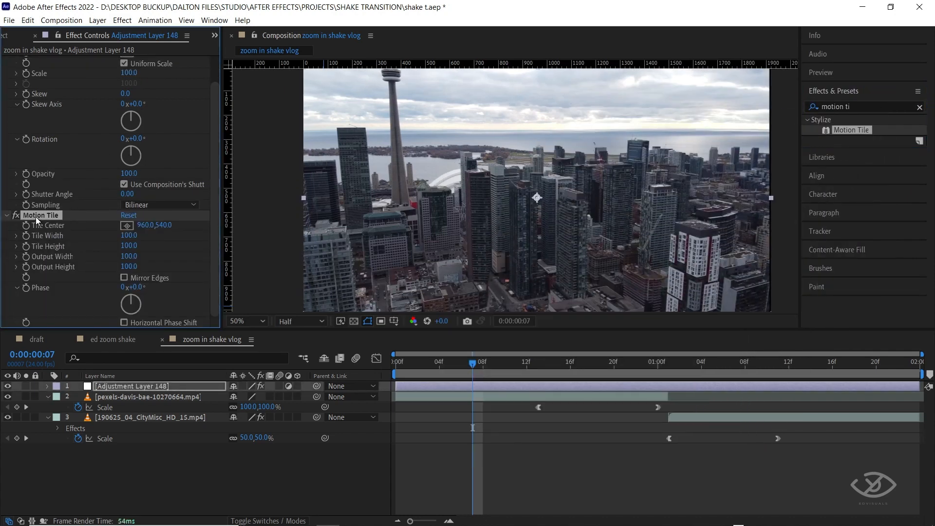
{"action": "left_click_drag", "start_coordinate": [36, 217], "coordinate": [32, 61]}
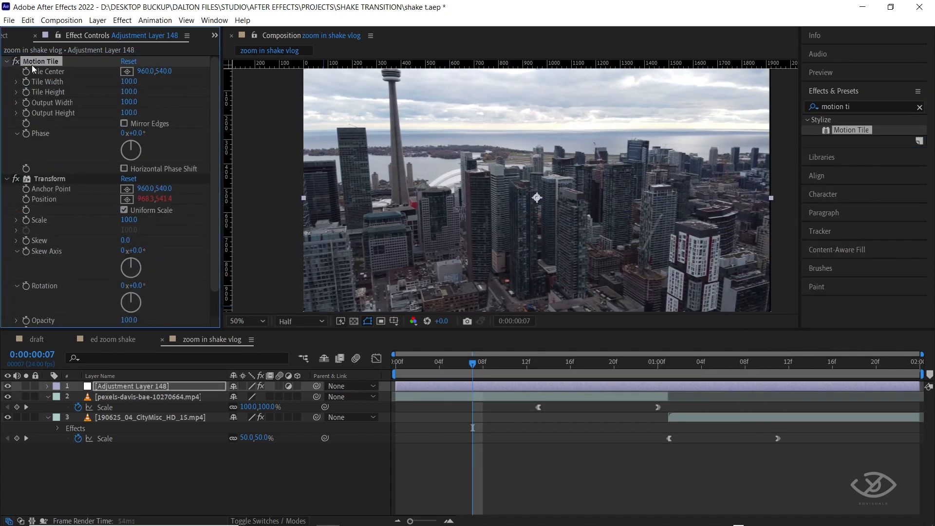
Set the adjustment layer's Motion Tile output width and output height to 300 and enable Mirror Edges.
{"action": "left_click", "coordinate": [134, 103]}
{"action": "type", "text": "300"}
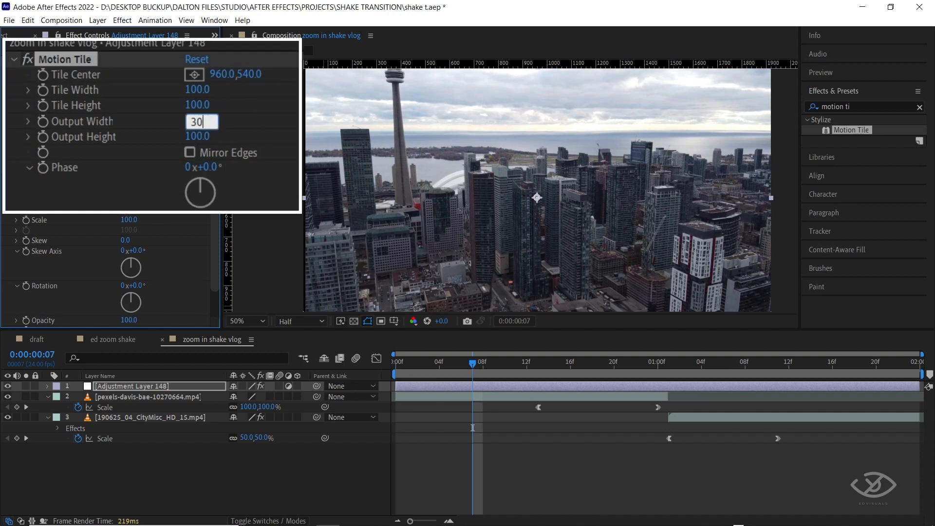
{"action": "key", "text": "Return"}
{"action": "left_click", "coordinate": [134, 114]}
{"action": "type", "text": "300"}
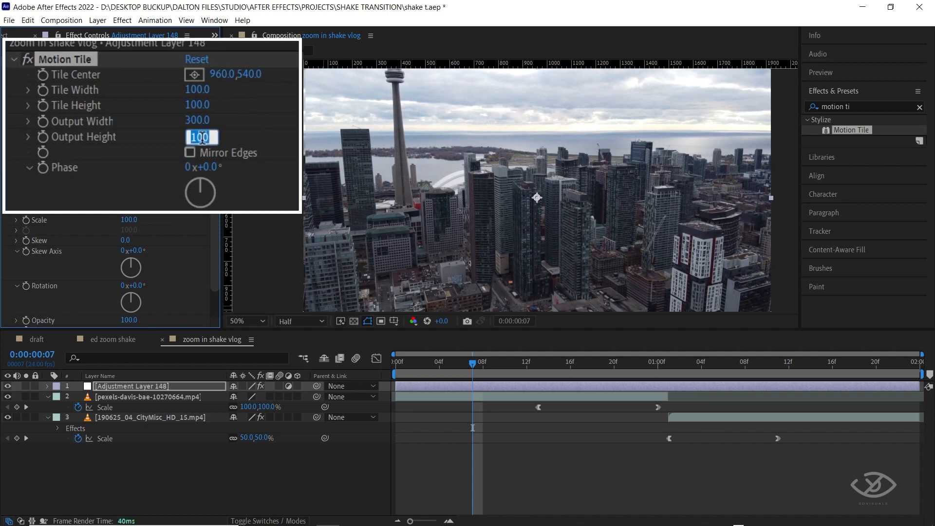
{"action": "key", "text": "Return"}
{"action": "left_click", "coordinate": [190, 152]}
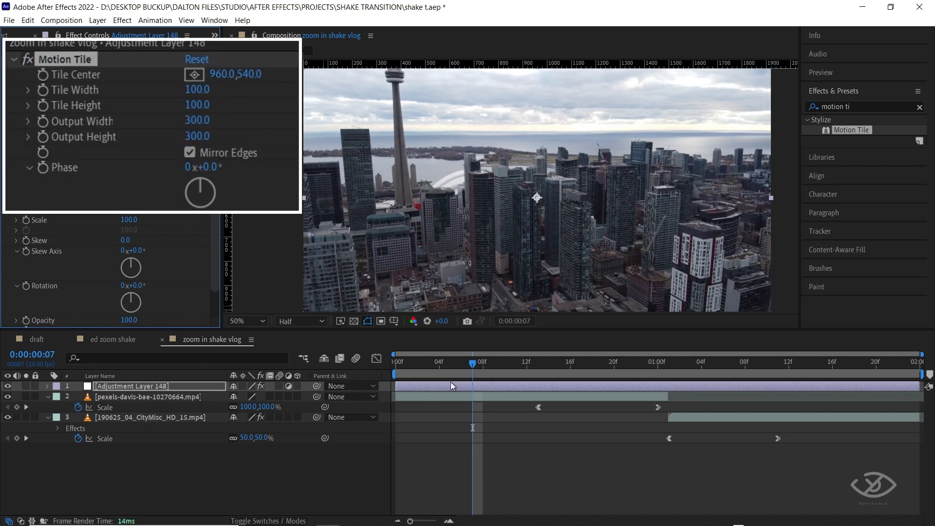
Play the composition from the start and again across the cut to check the shake and the edges of the frame.
{"action": "left_click_drag", "start_coordinate": [468, 366], "coordinate": [394, 364]}
{"action": "key", "text": "space"}
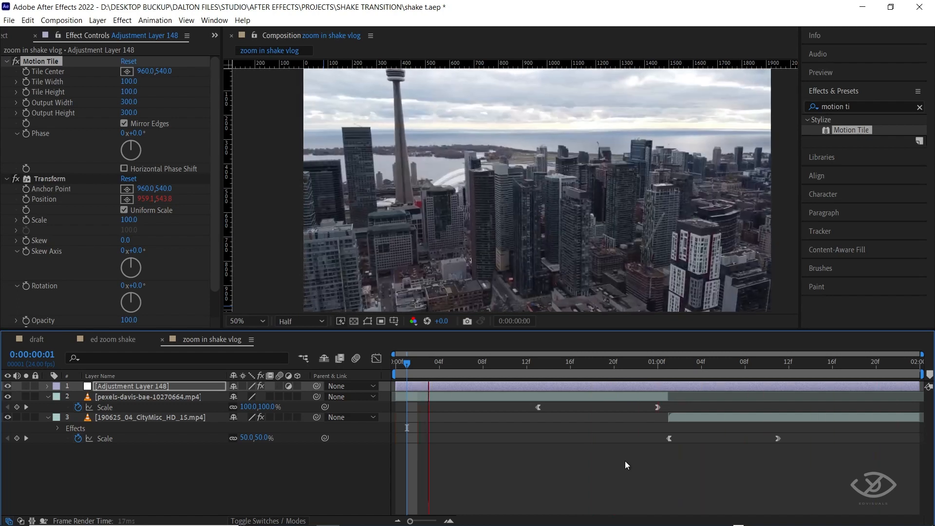
{"action": "key", "text": "space"}
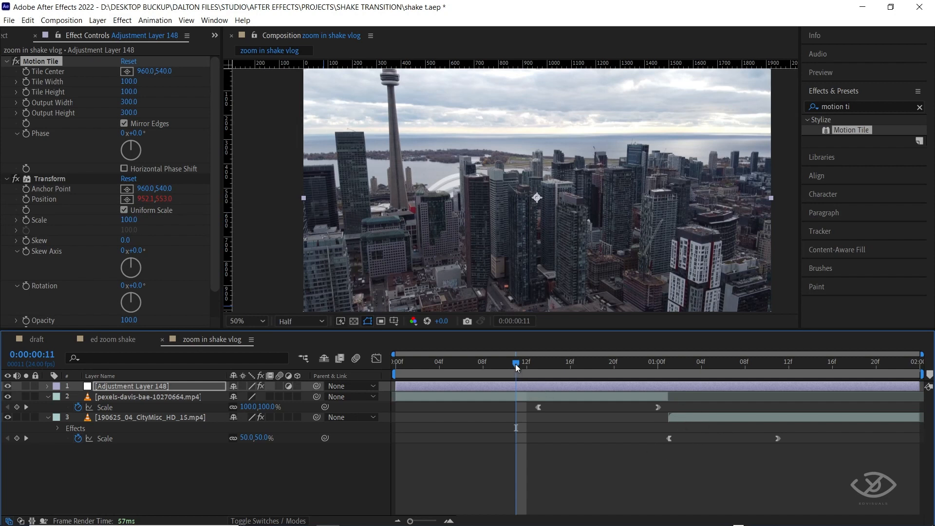
{"action": "key", "text": "space"}
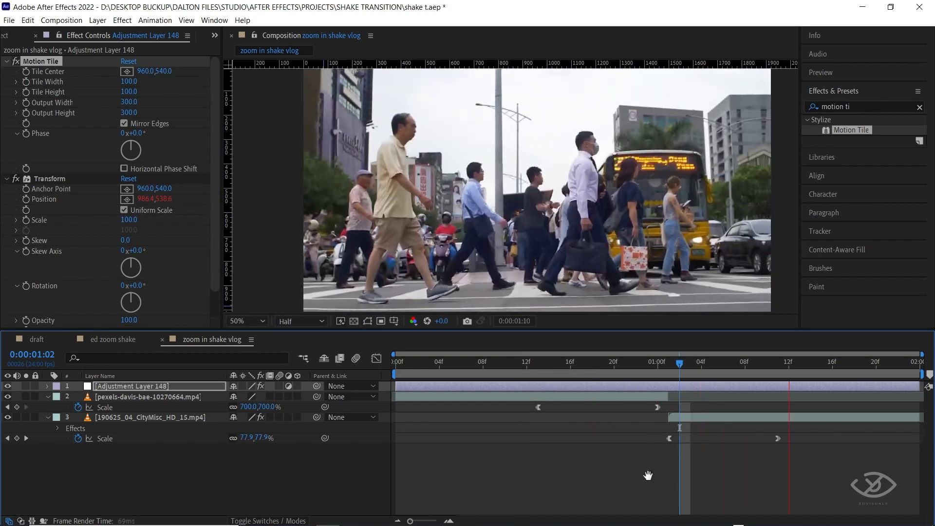
{"action": "key", "text": "space"}
Create a second adjustment layer at the top of the layer stack and rename it controller.
{"action": "right_click", "coordinate": [361, 461]}
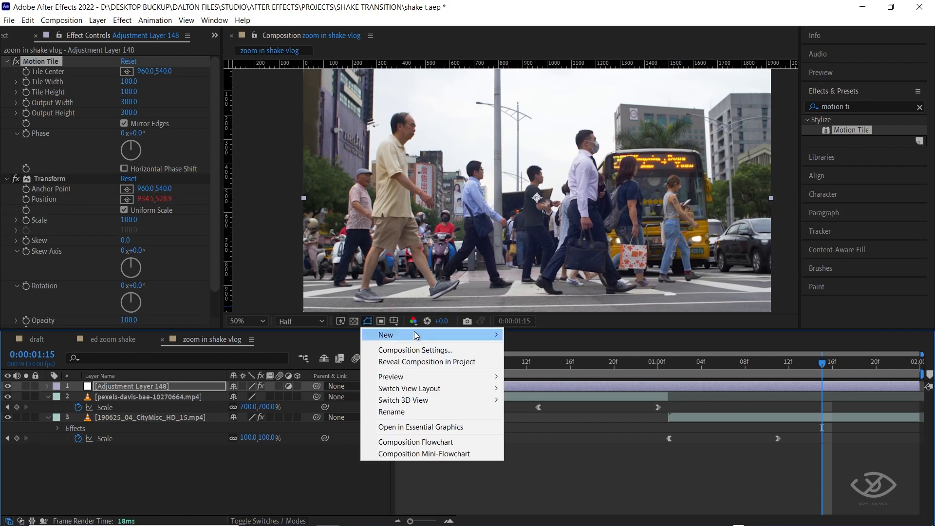
{"action": "mouse_move", "coordinate": [417, 335]}
{"action": "left_click", "coordinate": [561, 420]}
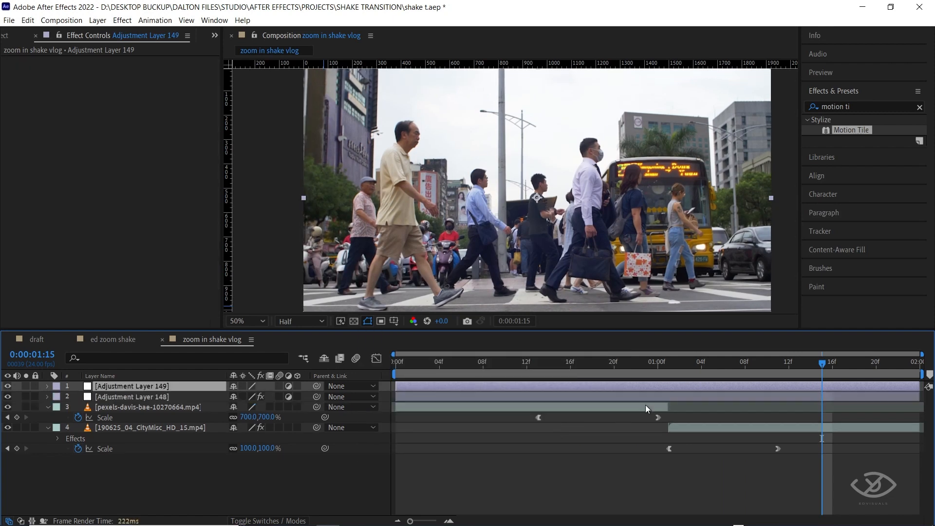
{"action": "right_click", "coordinate": [137, 386]}
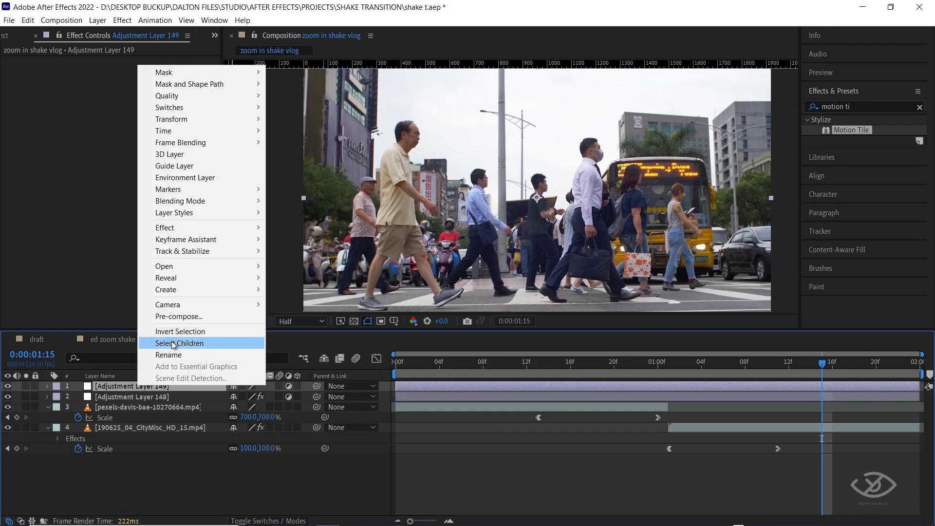
{"action": "left_click", "coordinate": [236, 354]}
{"action": "type", "text": "controller"}
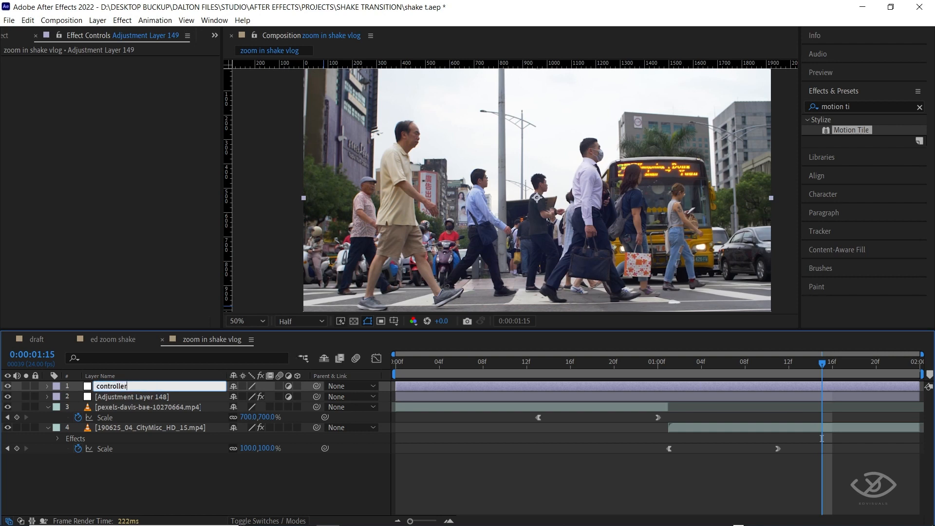
{"action": "key", "text": "Return"}
{"action": "left_click", "coordinate": [636, 417]}
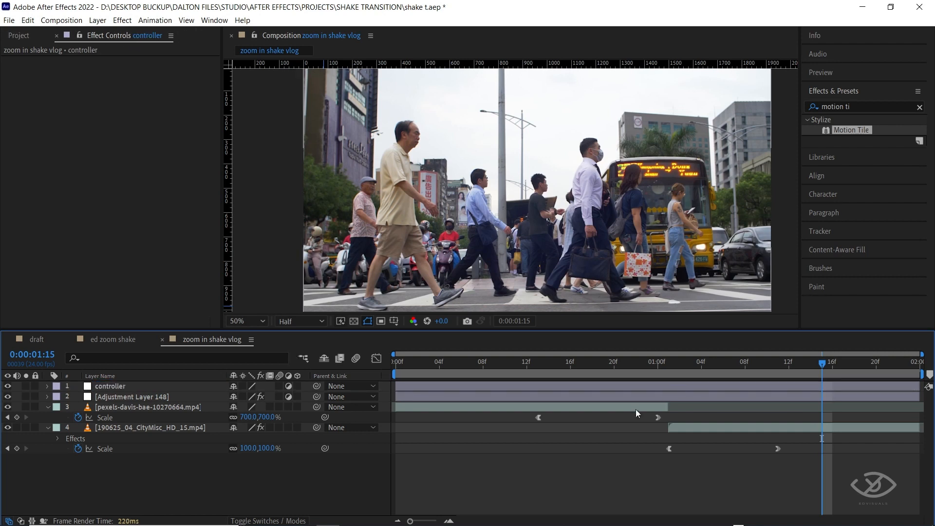
Apply a Slider Control expression effect to the controller layer and duplicate it.
{"action": "left_click", "coordinate": [565, 386]}
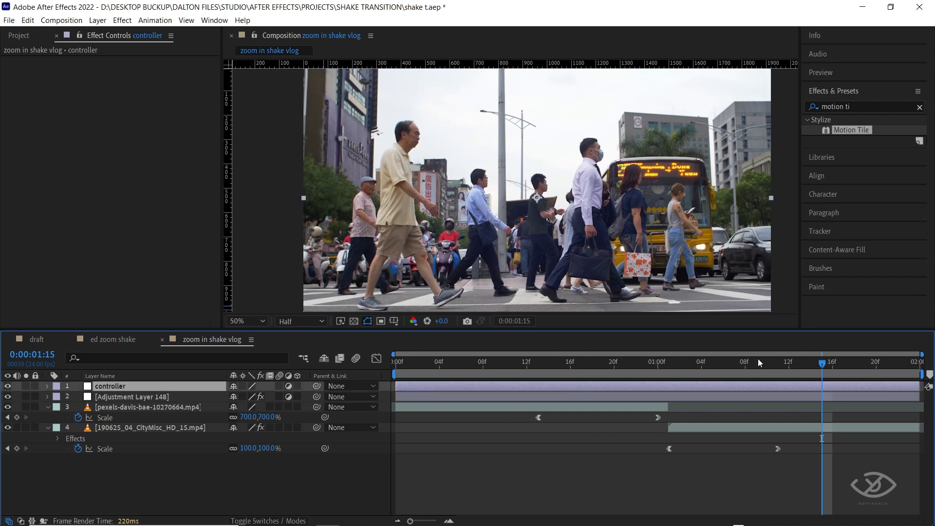
{"action": "left_click", "coordinate": [702, 361]}
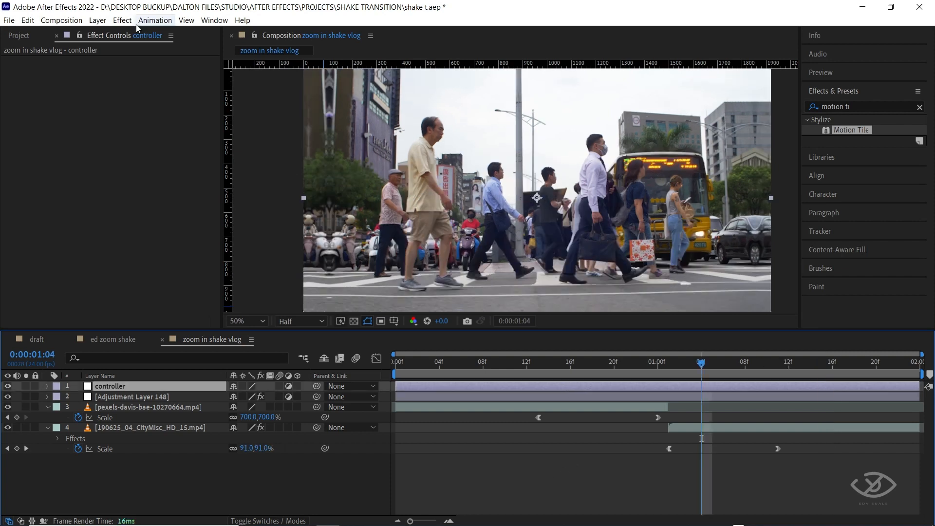
{"action": "left_click", "coordinate": [122, 20]}
{"action": "mouse_move", "coordinate": [199, 165]}
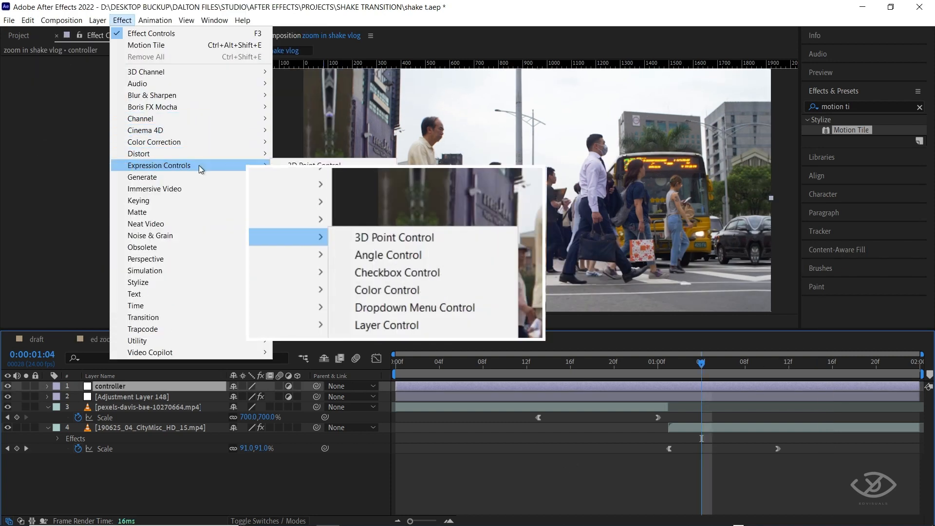
{"action": "left_click", "coordinate": [321, 247]}
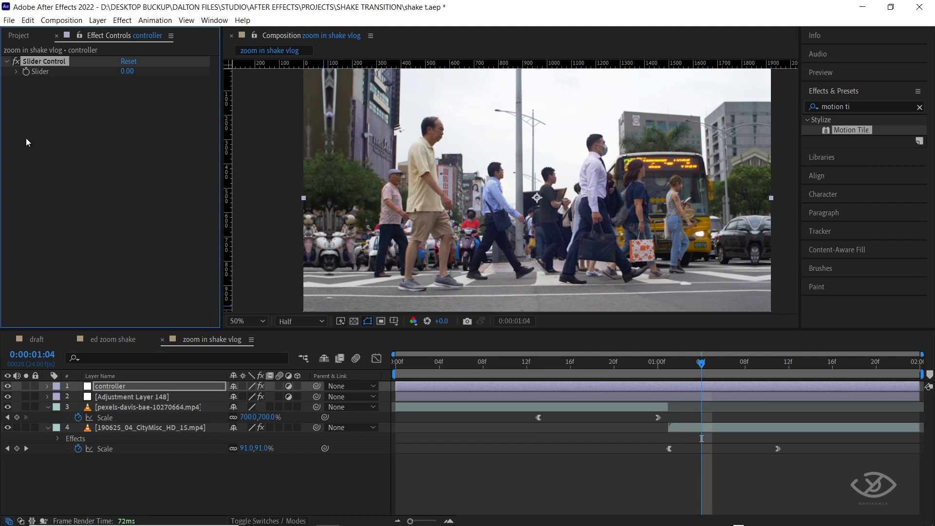
{"action": "left_click", "coordinate": [27, 20]}
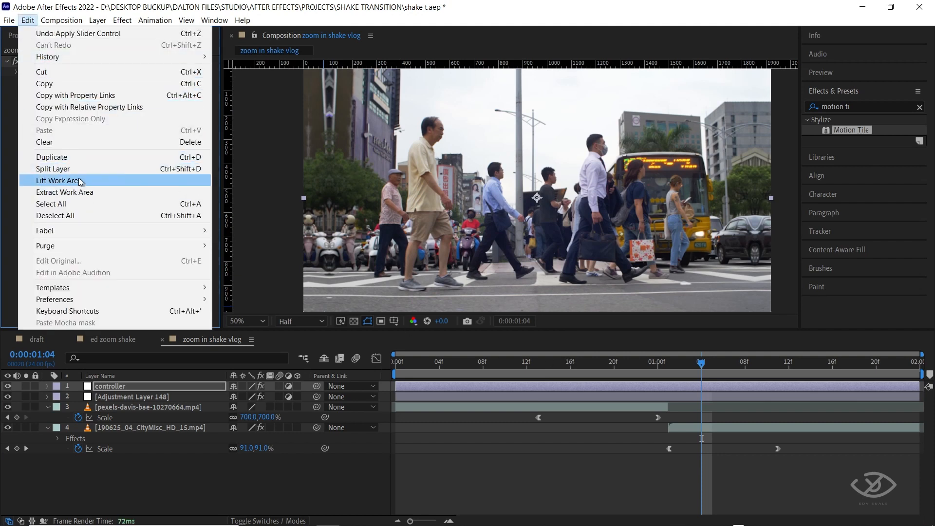
{"action": "left_click", "coordinate": [75, 158]}
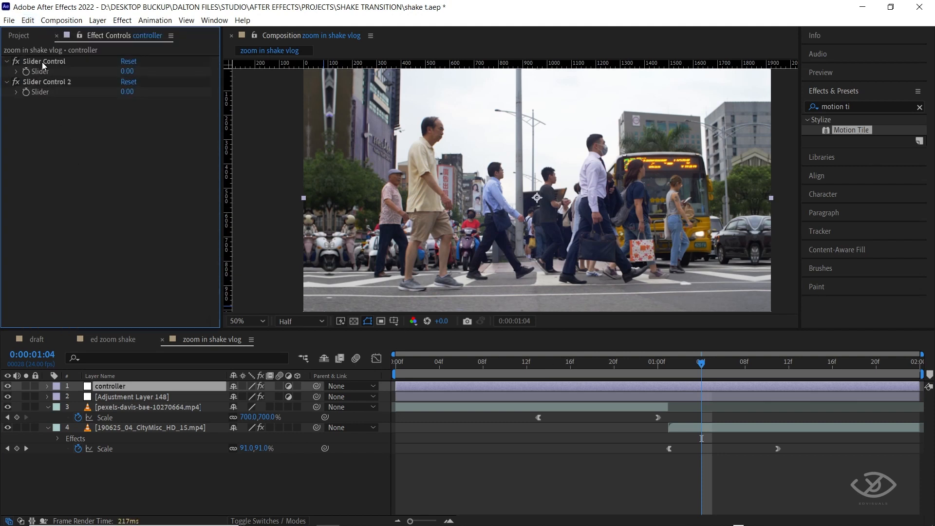
Rename the controller layer's first slider effect to shake frequency.
{"action": "right_click", "coordinate": [42, 62]}
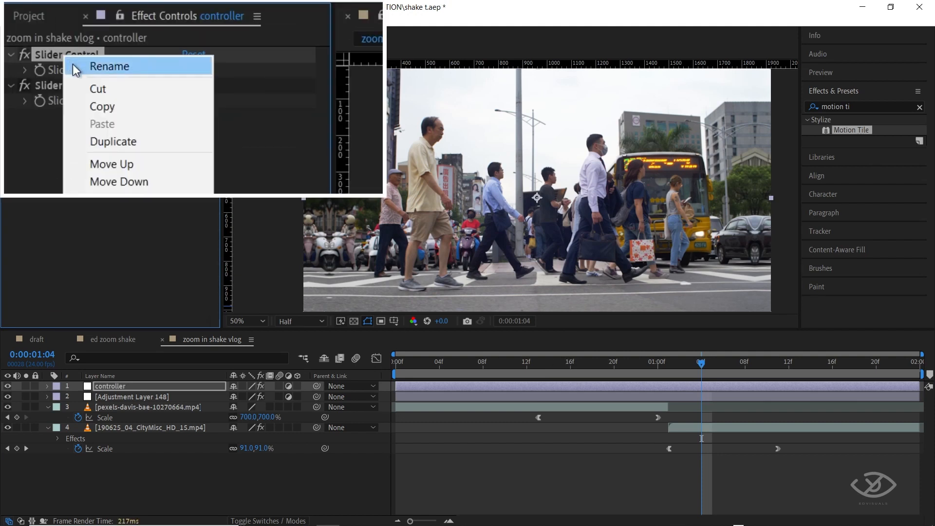
{"action": "left_click", "coordinate": [135, 73]}
{"action": "type", "text": "sha"}
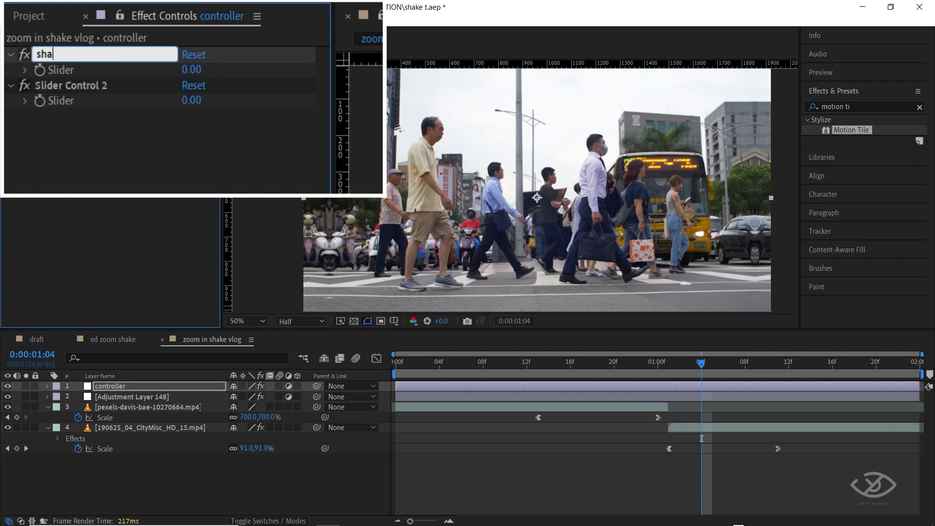
{"action": "type", "text": "ke frequency"}
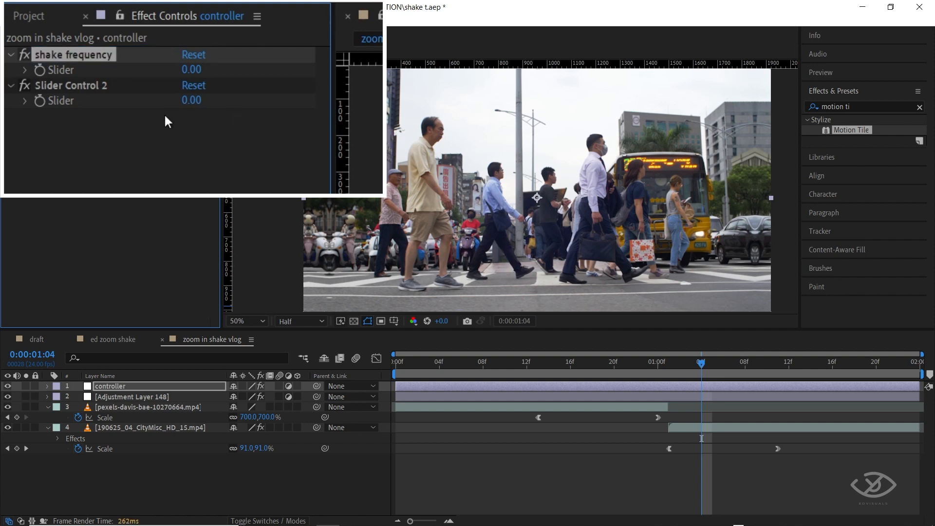
Rename the controller layer's second slider effect to shake amplitude.
{"action": "left_click", "coordinate": [95, 86]}
{"action": "right_click", "coordinate": [95, 86]}
{"action": "left_click", "coordinate": [155, 97]}
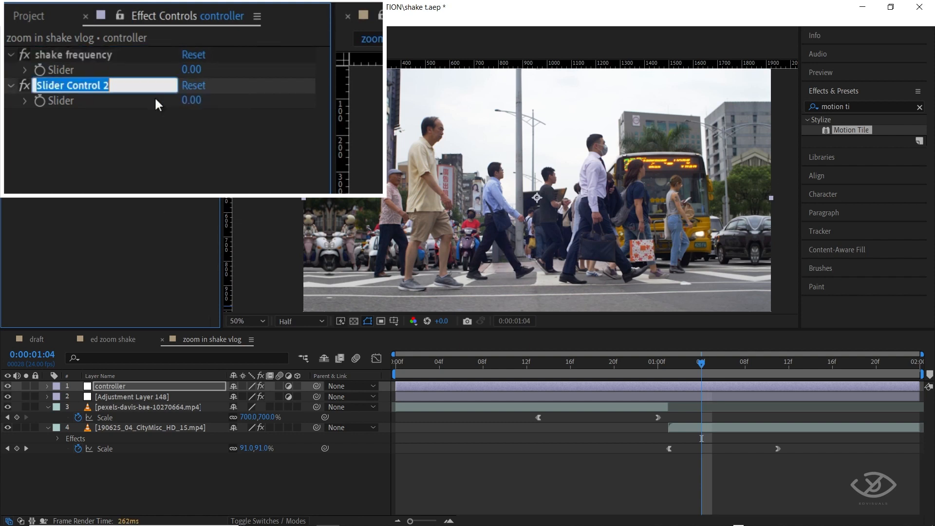
{"action": "type", "text": "shake am"}
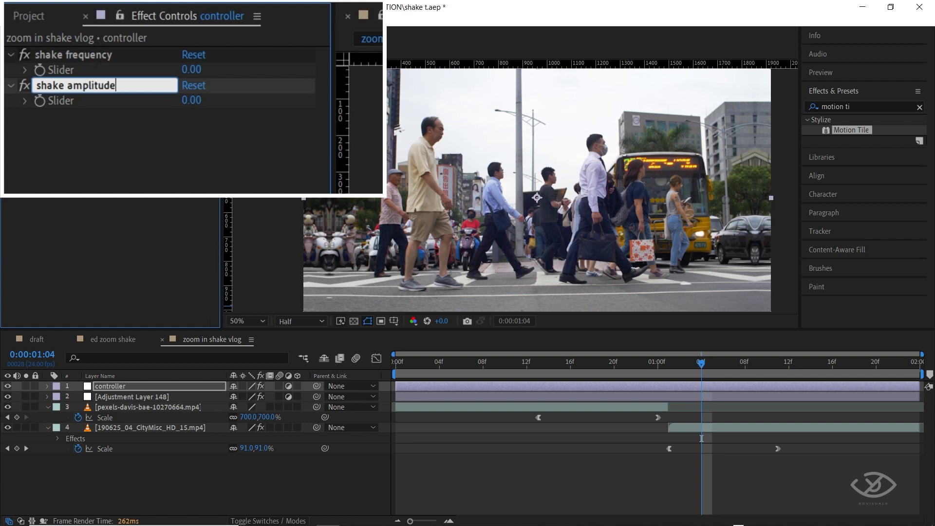
{"action": "type", "text": "plitude"}
{"action": "key", "text": "Return"}
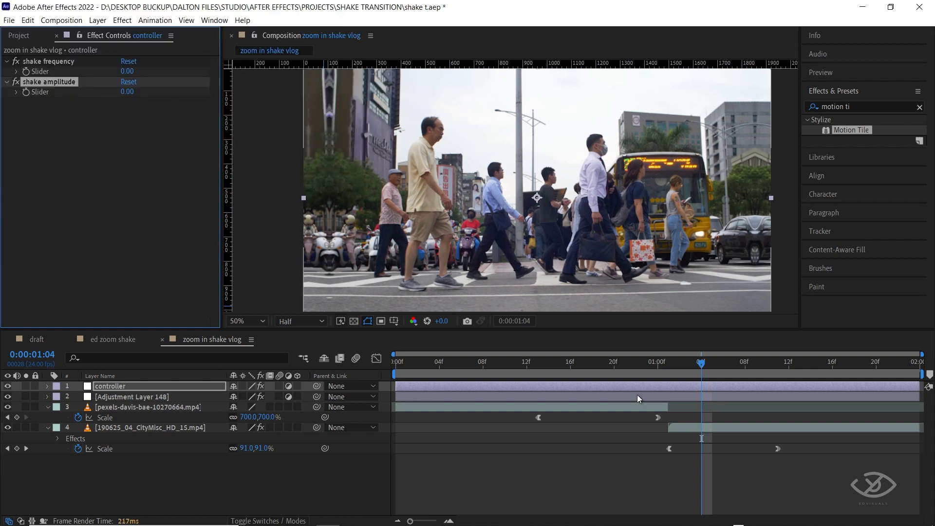
Reveal the lower adjustment layer's modified properties and open its Transform Position wiggle expression for editing.
{"action": "left_click", "coordinate": [637, 395]}
{"action": "key", "text": "u"}
{"action": "key", "text": "u"}
{"action": "left_click", "coordinate": [477, 489]}
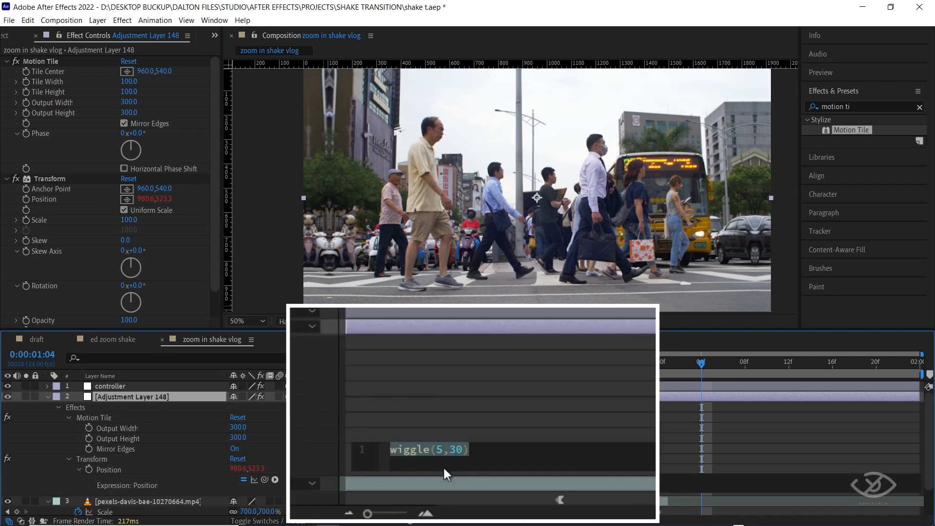
{"action": "left_click", "coordinate": [445, 450]}
{"action": "left_click_drag", "start_coordinate": [443, 454], "coordinate": [437, 451]}
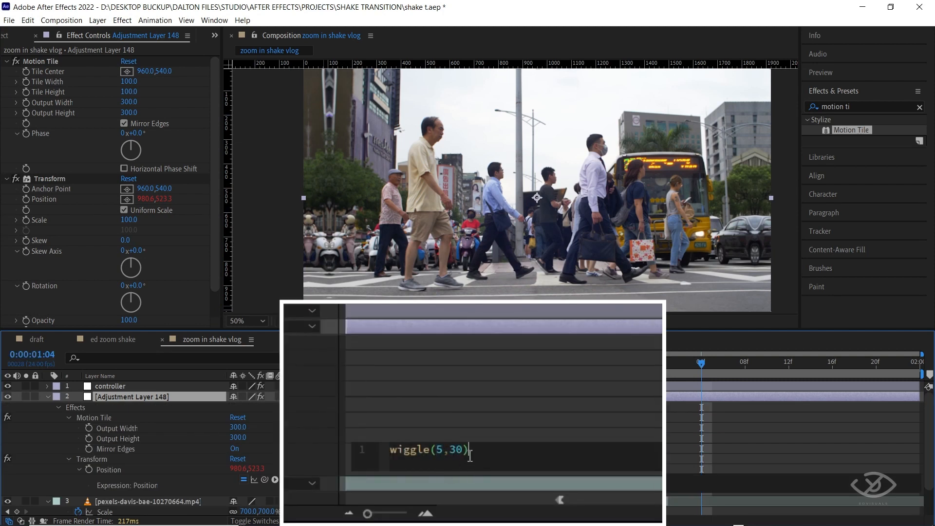
{"action": "left_click", "coordinate": [630, 312]}
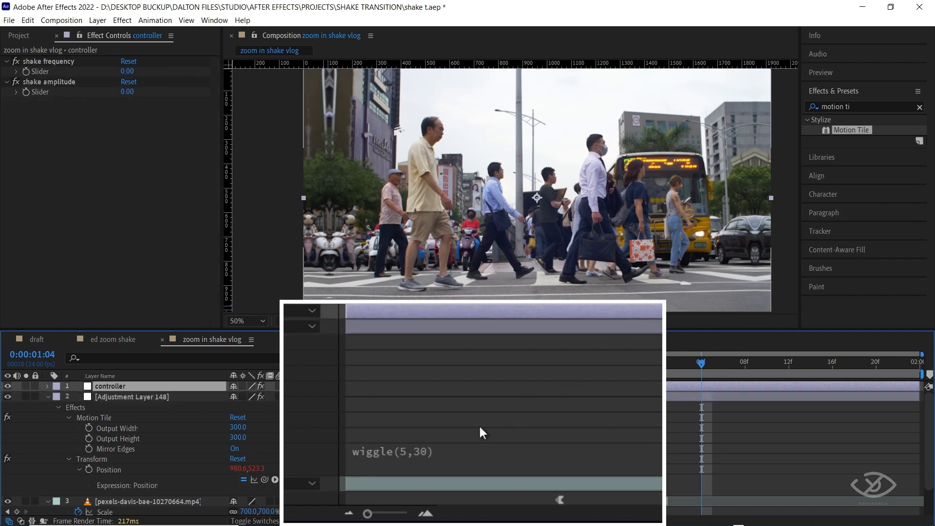
{"action": "left_click", "coordinate": [409, 457]}
{"action": "double_click", "coordinate": [443, 451]}
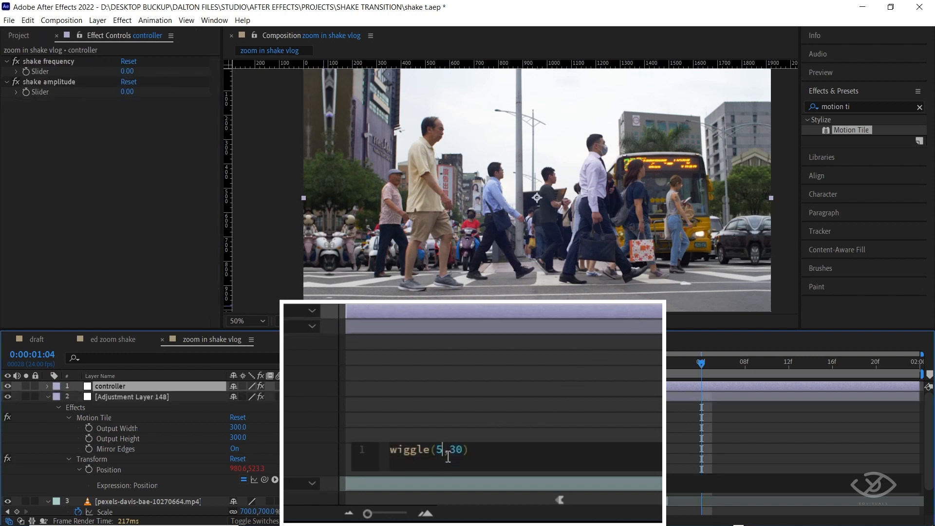
{"action": "key", "text": "ctrl+a"}
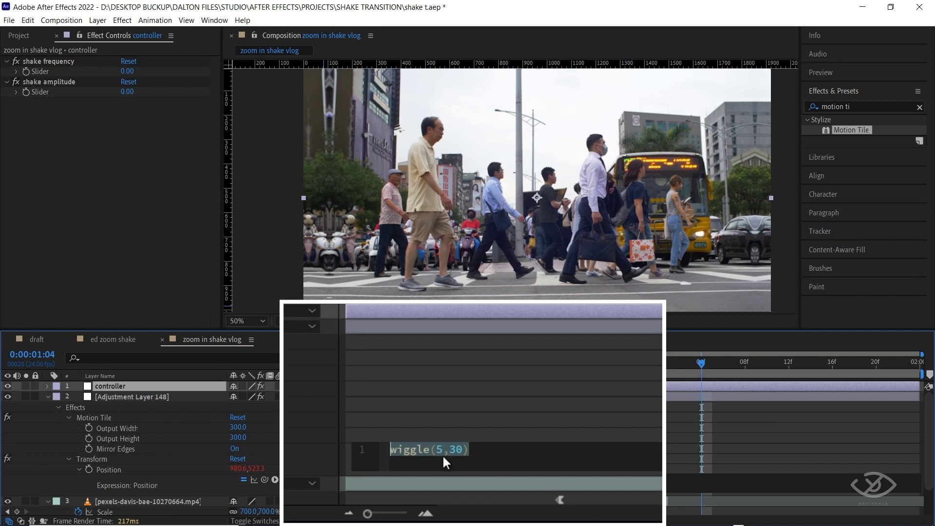
{"action": "key", "text": "Escape"}
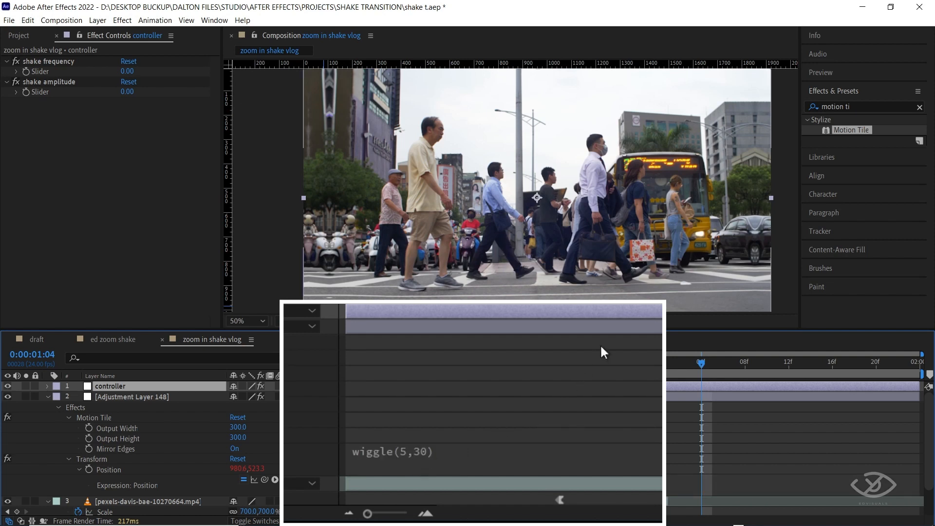
In the Position wiggle expression, replace 5 with a link to the shake frequency slider and 30 with a link to the shake amplitude slider.
{"action": "left_click", "coordinate": [614, 326]}
{"action": "double_click", "coordinate": [439, 449]}
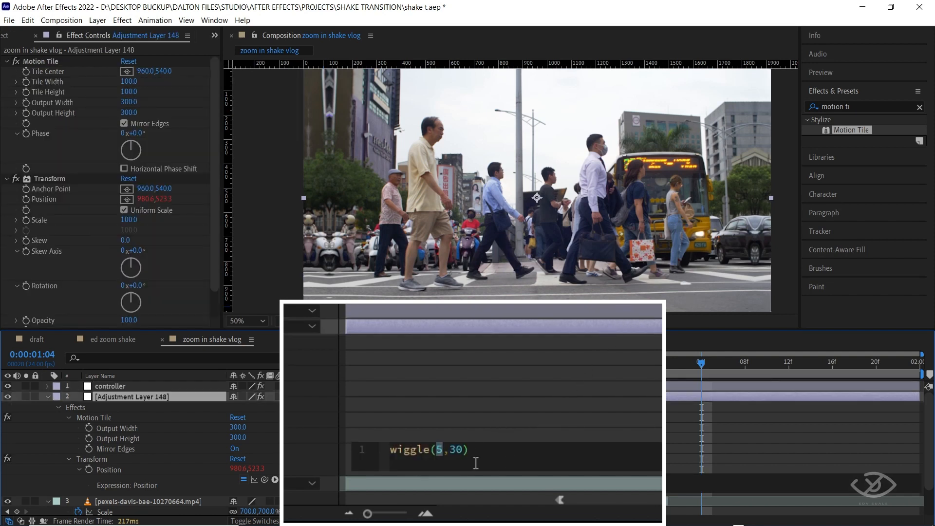
{"action": "left_click", "coordinate": [443, 450]}
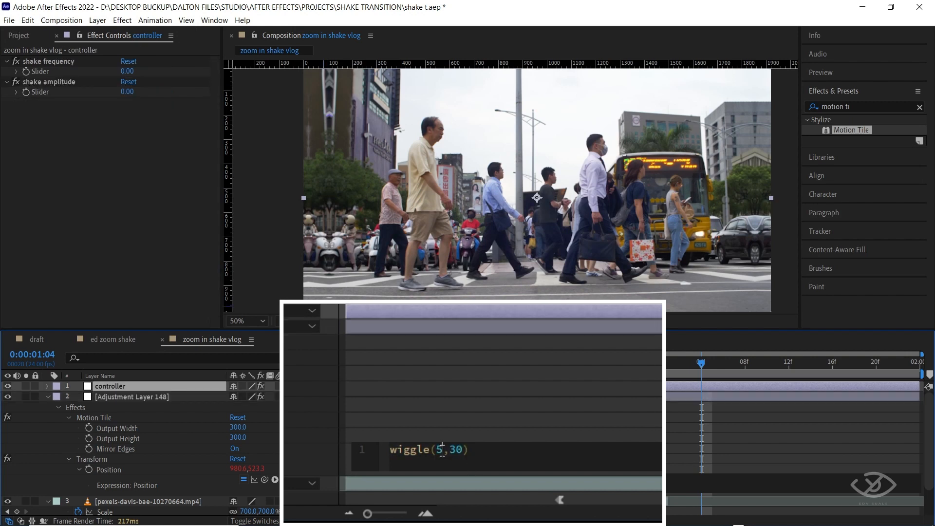
{"action": "left_click_drag", "start_coordinate": [443, 450], "coordinate": [437, 450]}
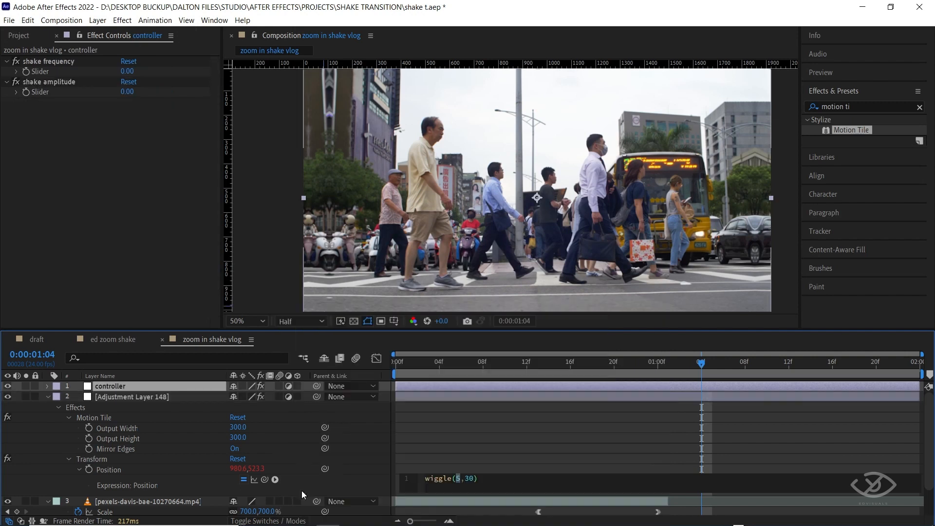
{"action": "mouse_move", "coordinate": [265, 479]}
{"action": "left_mouse_down"}
{"action": "mouse_move", "coordinate": [97, 101]}
{"action": "mouse_move", "coordinate": [41, 73]}
{"action": "left_mouse_up"}
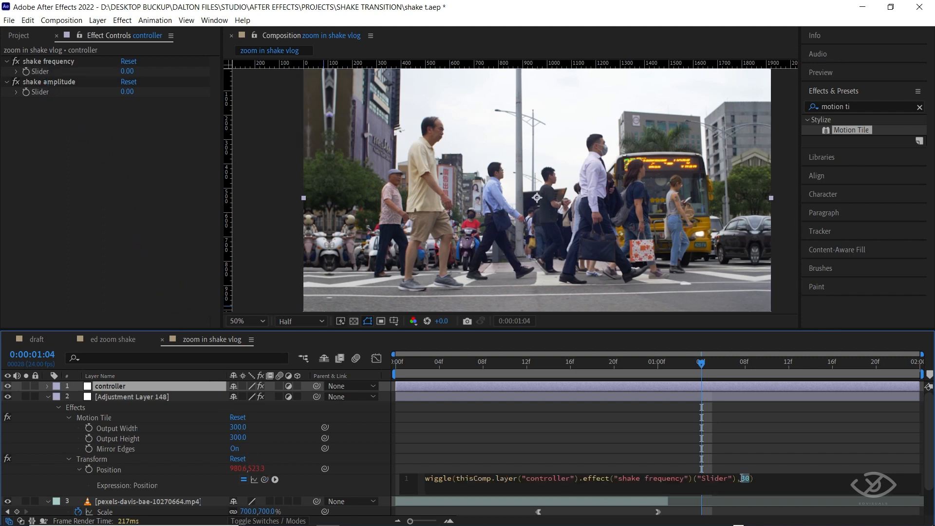
{"action": "left_click_drag", "start_coordinate": [264, 480], "coordinate": [39, 92]}
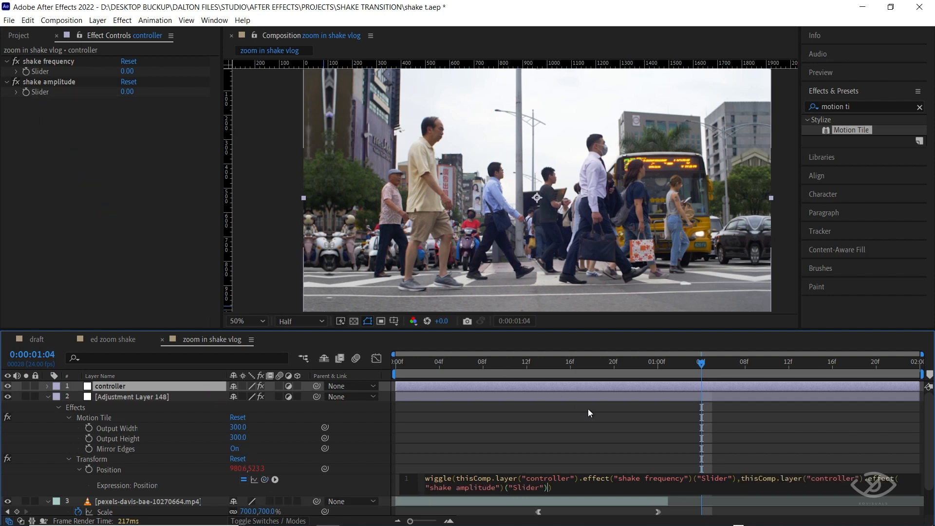
Play the composition from the start to check the motion with the sliders linked.
{"action": "left_click", "coordinate": [394, 367]}
{"action": "key", "text": "space"}
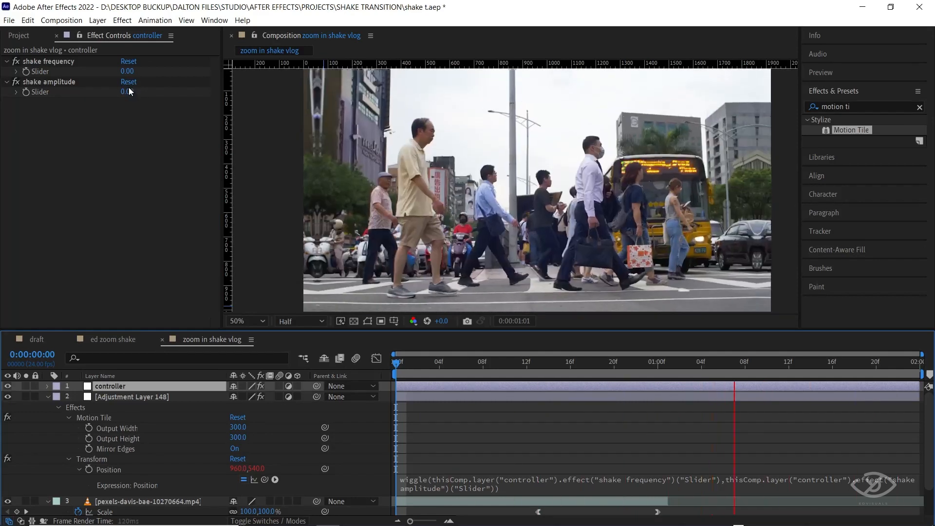
{"action": "key", "text": "space"}
Collapse all layers, then add keyframes for the controller's shake frequency and shake amplitude sliders at 0:00:01:01 and reveal them.
{"action": "key", "text": "ctrl+a"}
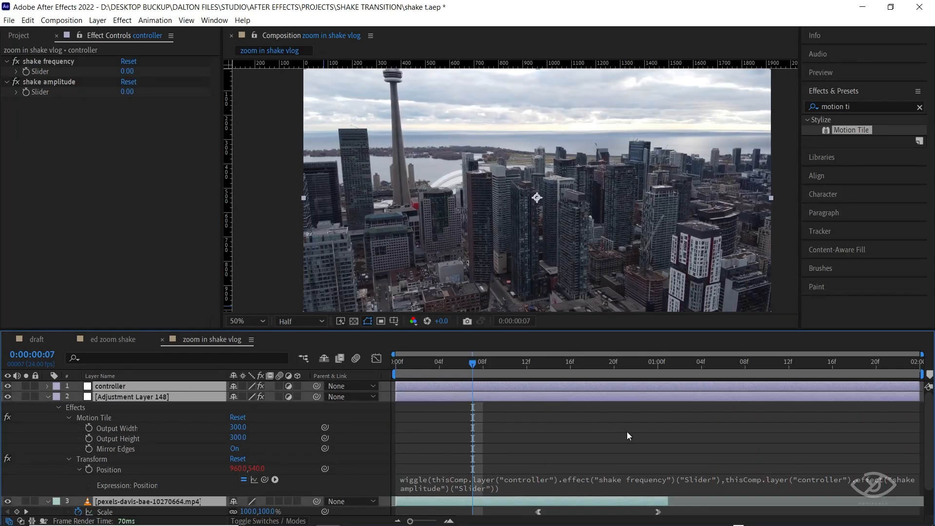
{"action": "key", "text": "u"}
{"action": "left_click", "coordinate": [641, 445]}
{"action": "left_click", "coordinate": [564, 382]}
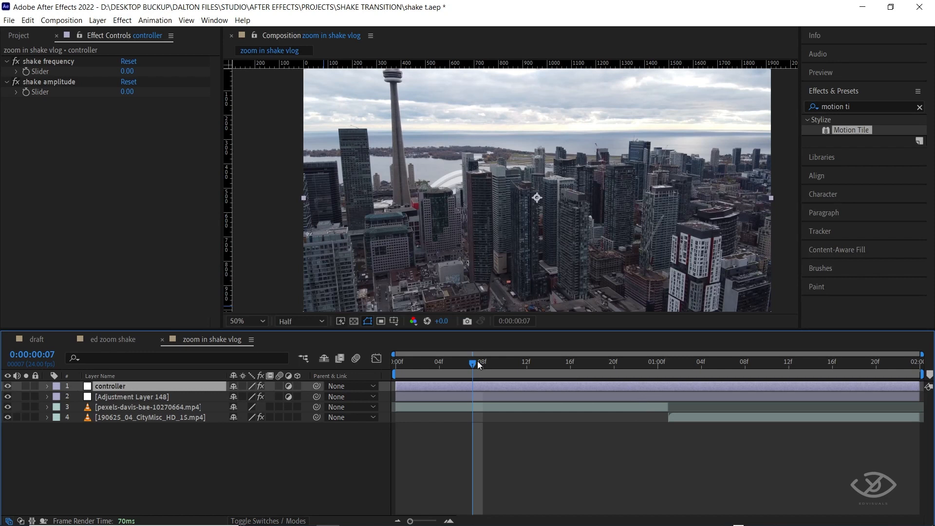
{"action": "left_click_drag", "start_coordinate": [477, 362], "coordinate": [670, 373]}
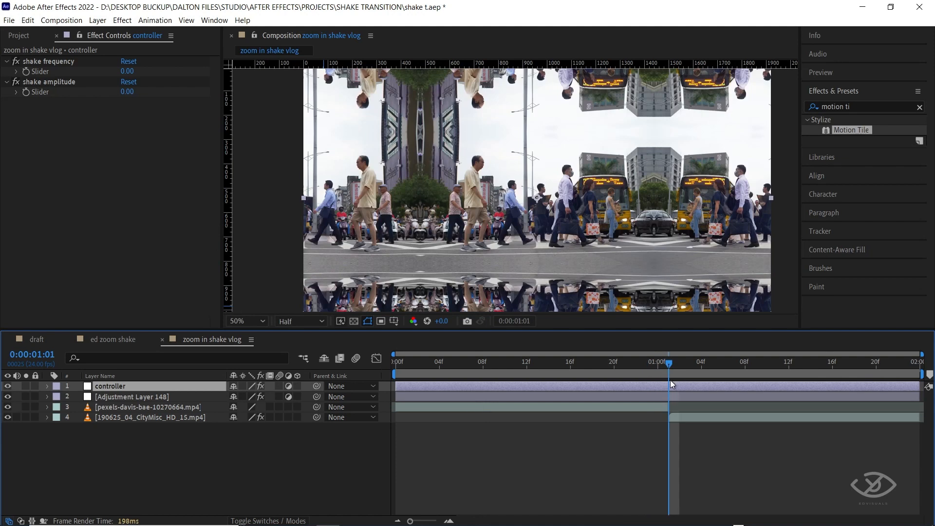
{"action": "left_click", "coordinate": [27, 72]}
{"action": "left_click", "coordinate": [27, 92]}
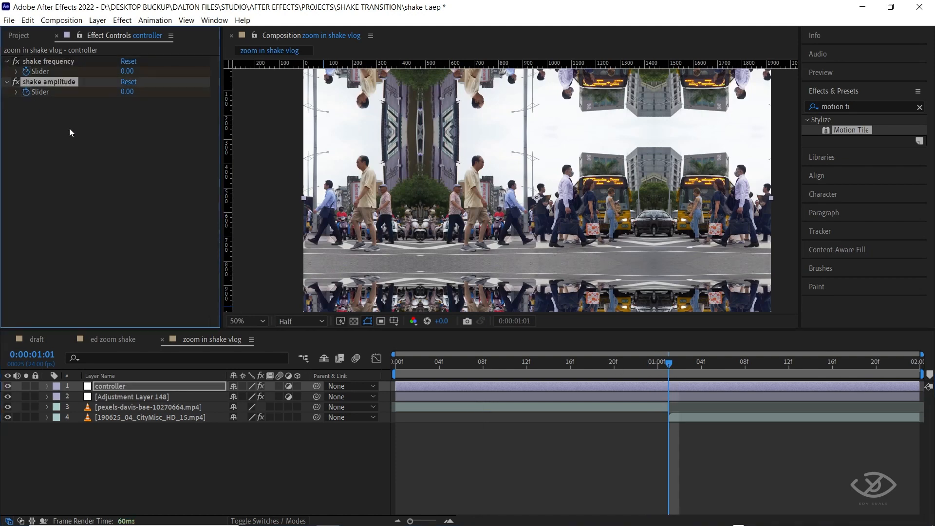
{"action": "key", "text": "u"}
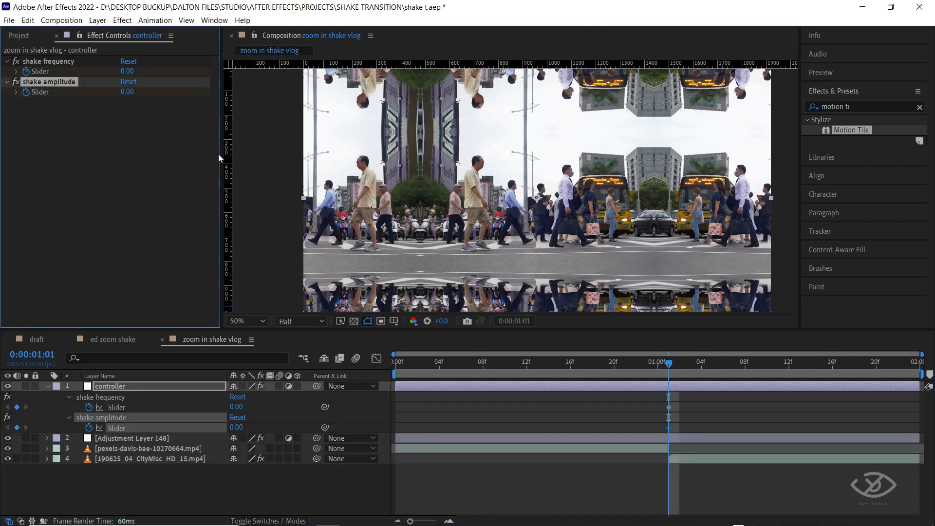
Set the shake frequency to 2 and the shake amplitude to 100 at 0:00:01:01, and preview the shake.
{"action": "left_click", "coordinate": [126, 74]}
{"action": "type", "text": "2"}
{"action": "left_click", "coordinate": [143, 130]}
{"action": "left_click", "coordinate": [126, 93]}
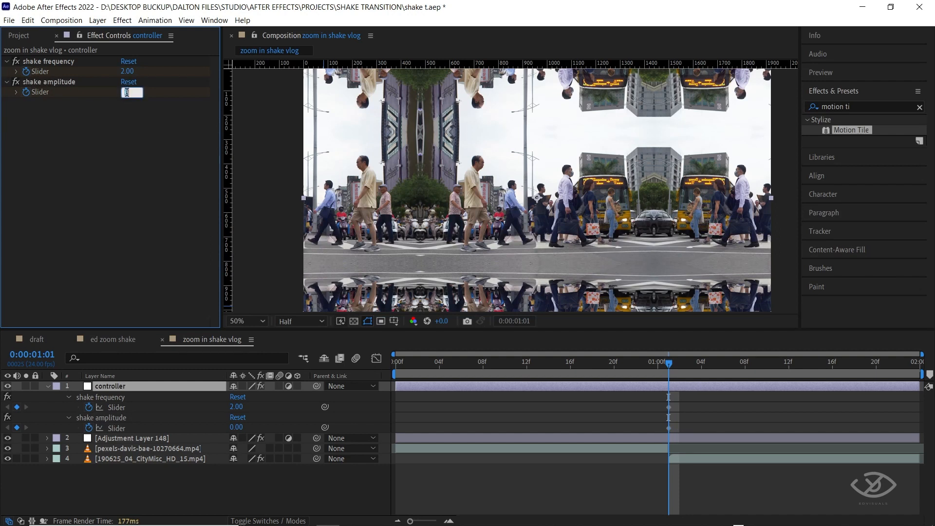
{"action": "type", "text": "100"}
{"action": "left_click", "coordinate": [150, 147]}
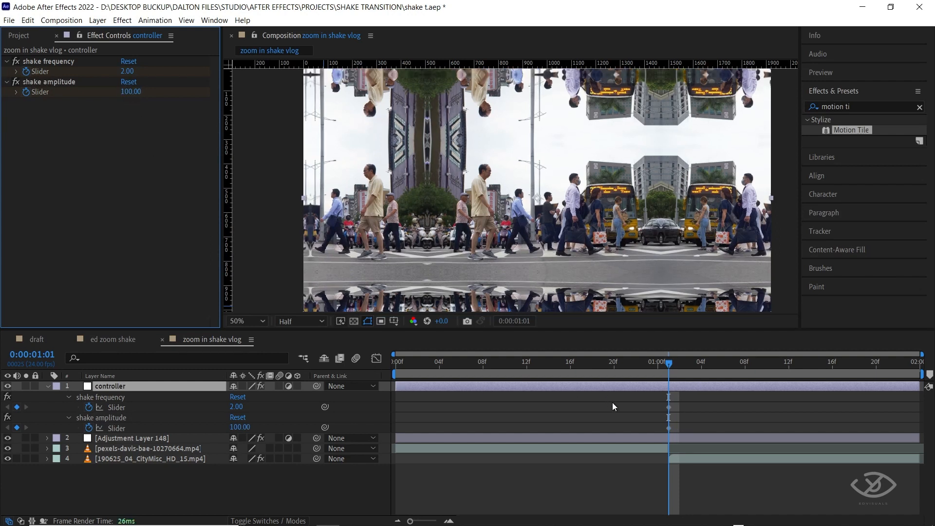
{"action": "key", "text": "space"}
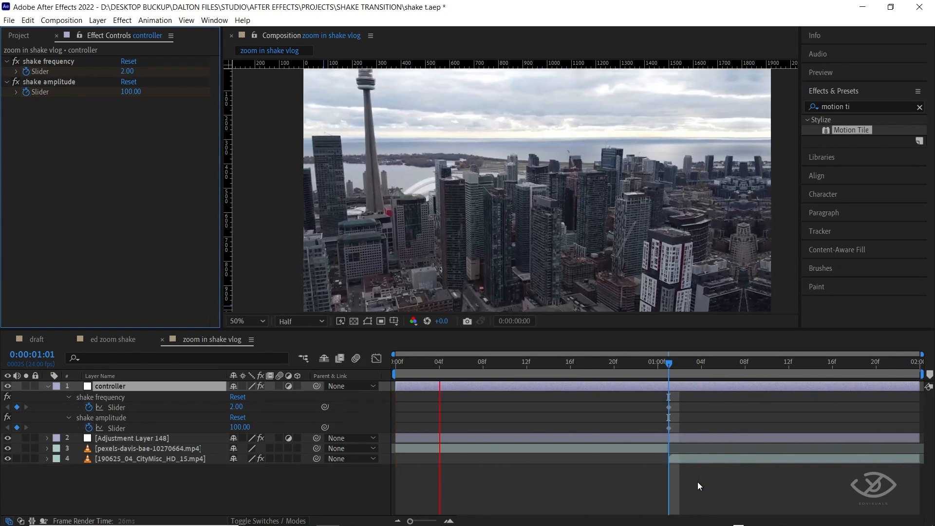
Reset the shake frequency and shake amplitude sliders to 0 at 0:00:00:16.
{"action": "left_click", "coordinate": [718, 368]}
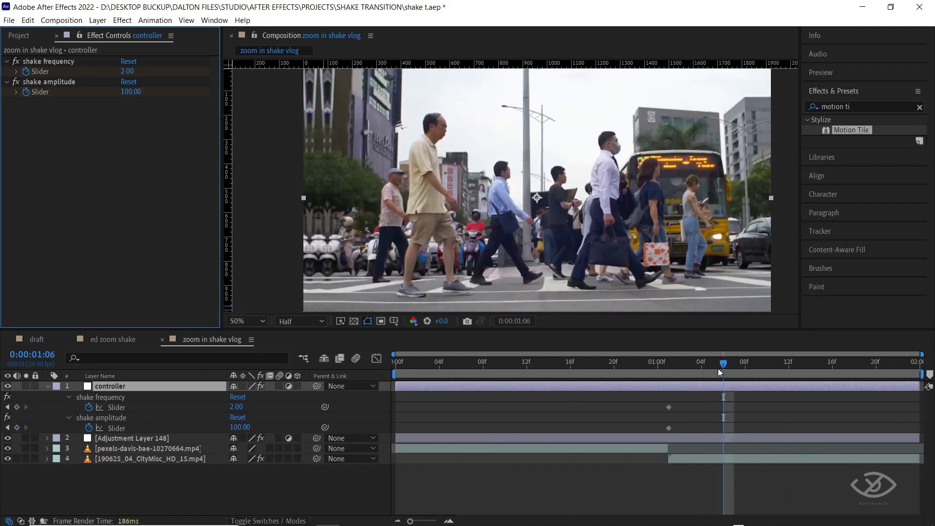
{"action": "left_click_drag", "start_coordinate": [722, 364], "coordinate": [573, 365]}
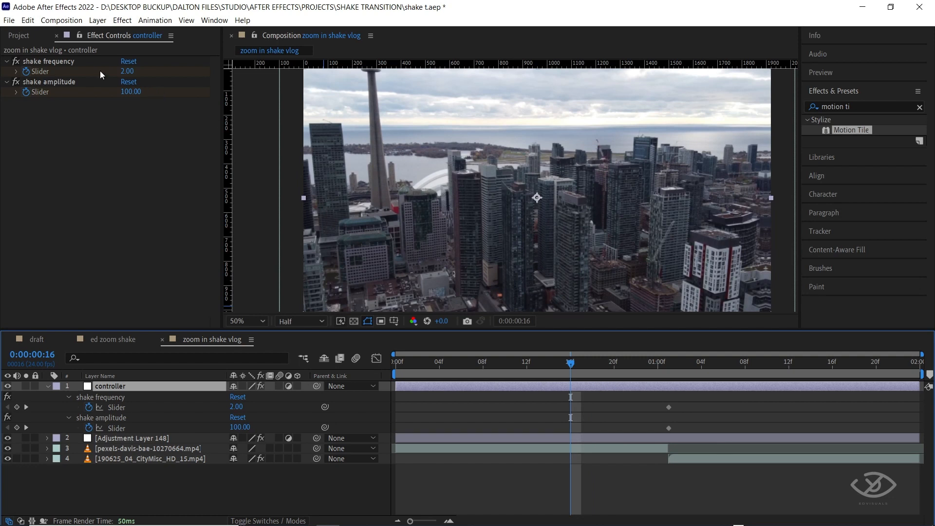
{"action": "left_click", "coordinate": [128, 61]}
{"action": "left_click", "coordinate": [129, 82]}
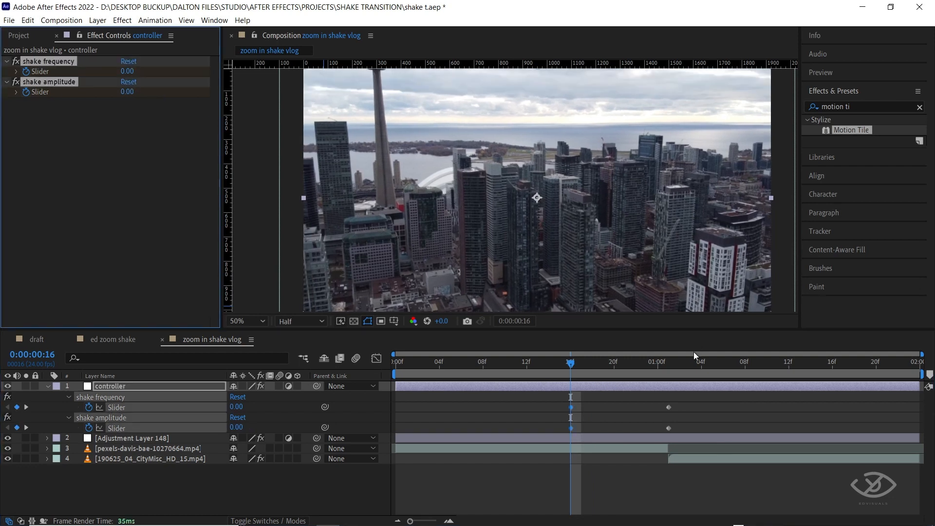
Paste the zero-value keyframes of both shake sliders at 0:00:01:12 and play back the transition.
{"action": "left_click_drag", "start_coordinate": [569, 366], "coordinate": [790, 366]}
{"action": "key", "text": "ctrl+v"}
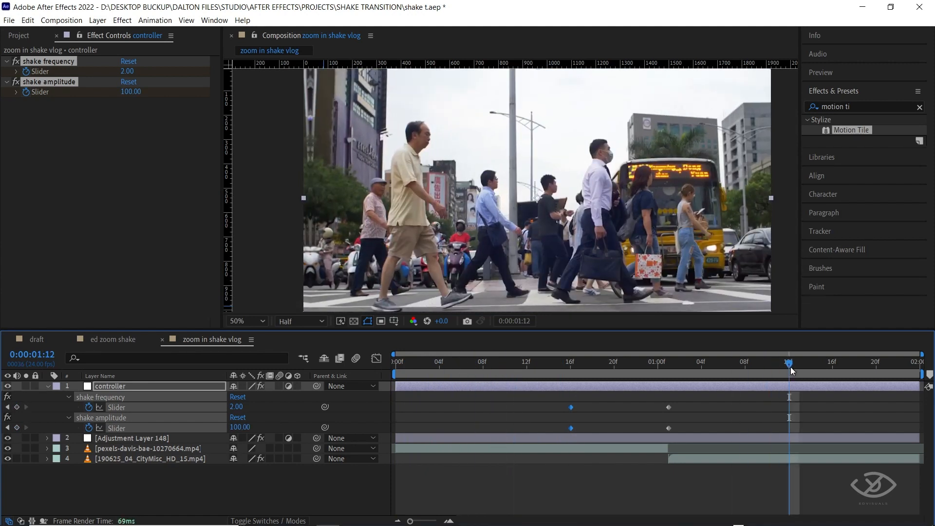
{"action": "key", "text": "space"}
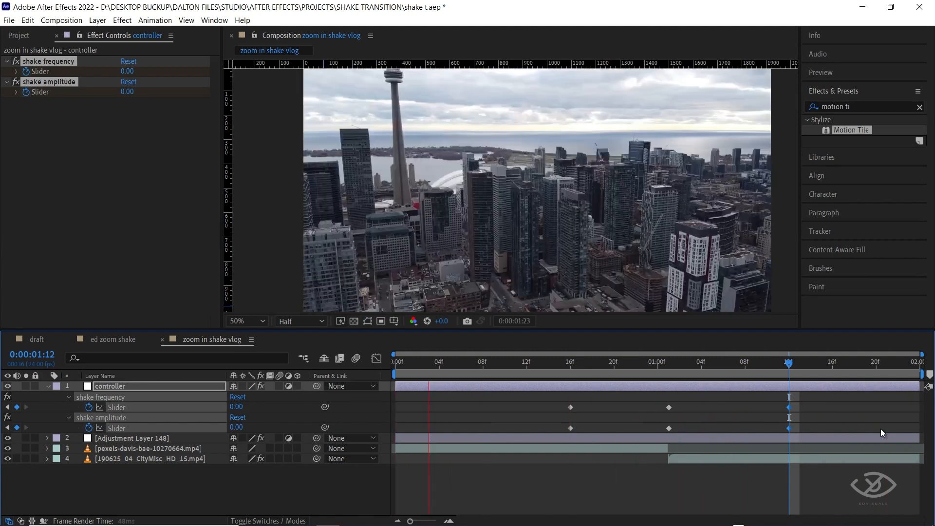
Set the controller's shake frequency to 1 at 0:00:01:01 and preview the shake.
{"action": "left_click", "coordinate": [128, 71]}
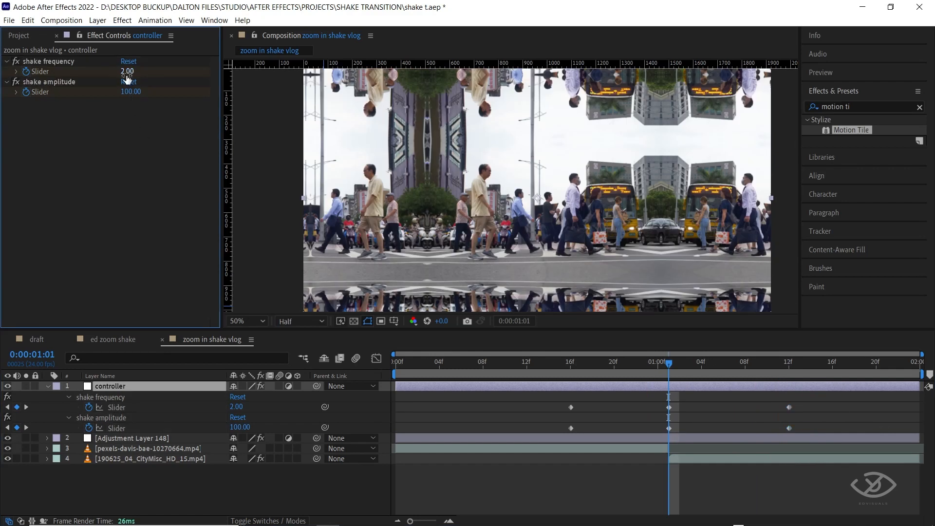
{"action": "type", "text": "1"}
{"action": "key", "text": "Return"}
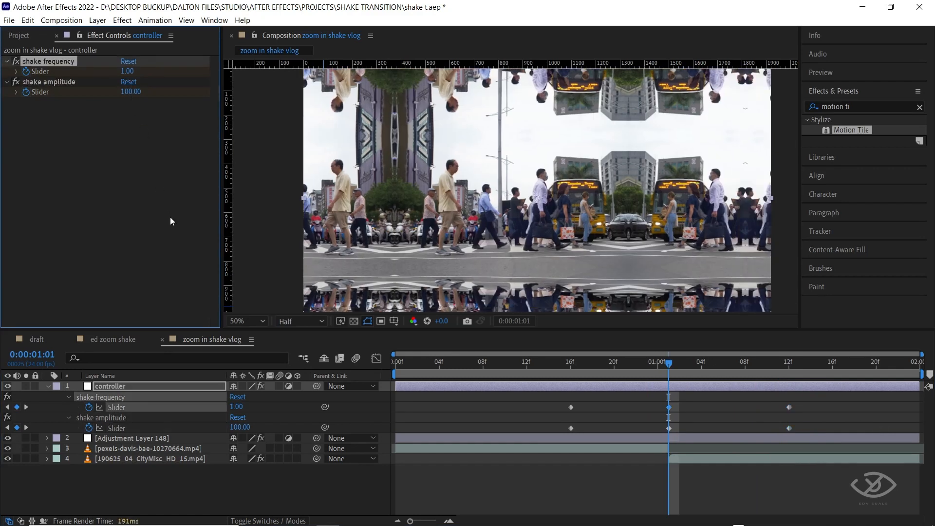
{"action": "key", "text": "space"}
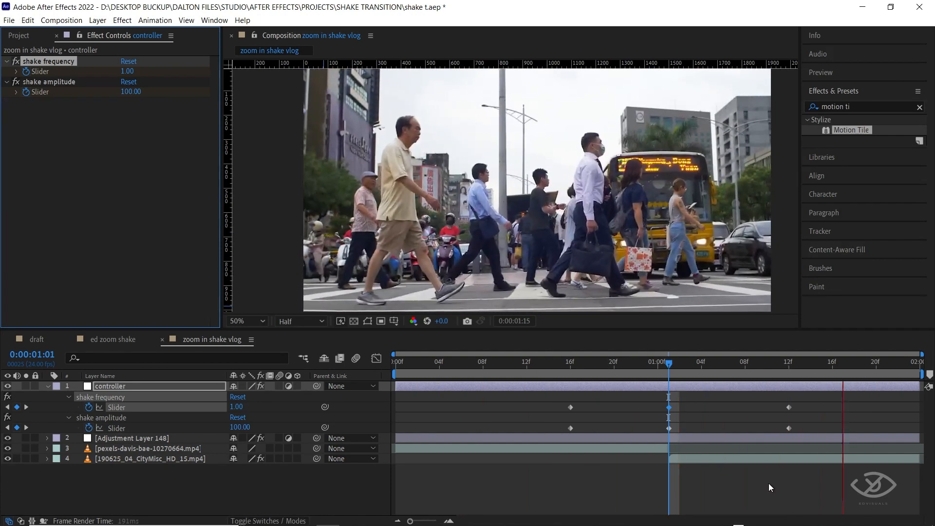
Move the first zero-value keyframes of both shake sliders to 0:00:00:10 and play back the transition.
{"action": "left_click_drag", "start_coordinate": [536, 401], "coordinate": [504, 428]}
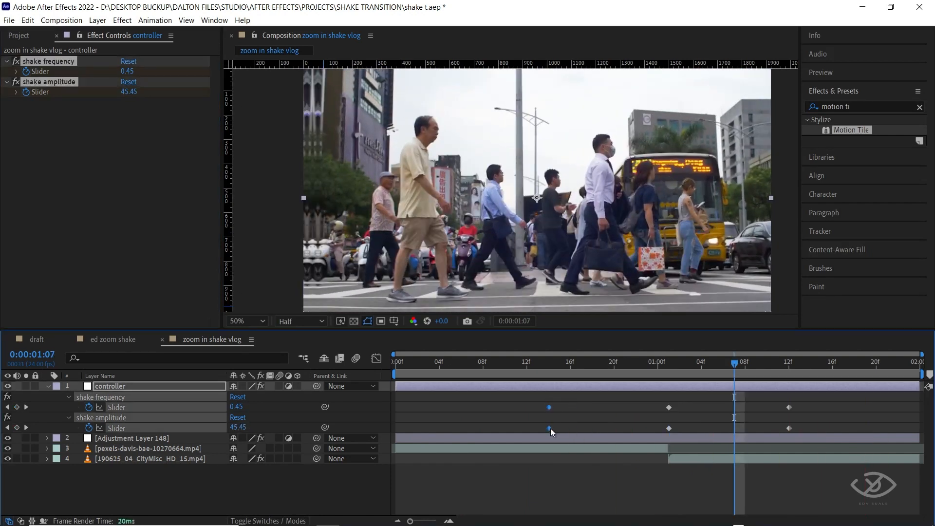
{"action": "key", "text": "space"}
Set the shake amplitude to 100 at 0:00:00:17 and replay the transition from the start.
{"action": "key", "text": "space"}
{"action": "key", "text": "space"}
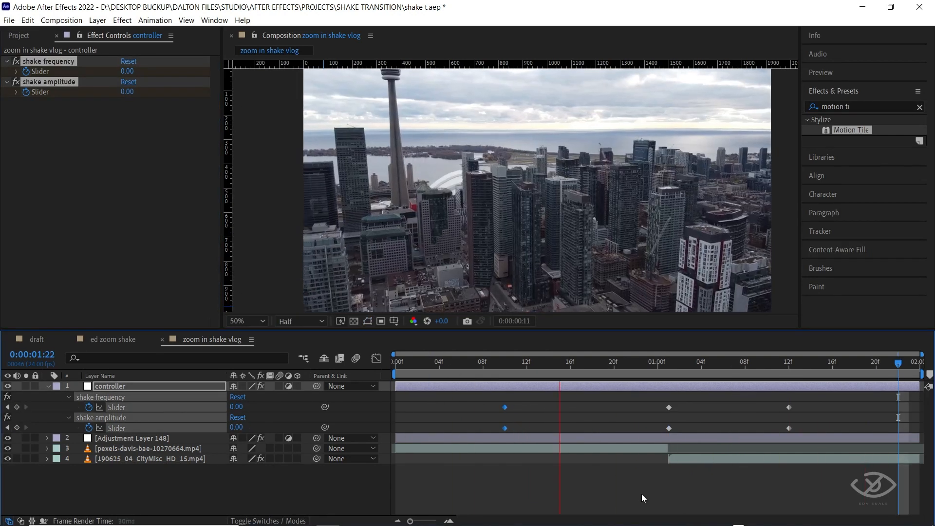
{"action": "key", "text": "space"}
{"action": "left_click", "coordinate": [128, 118]}
{"action": "left_click", "coordinate": [129, 93]}
{"action": "type", "text": "100"}
{"action": "key", "text": "Return"}
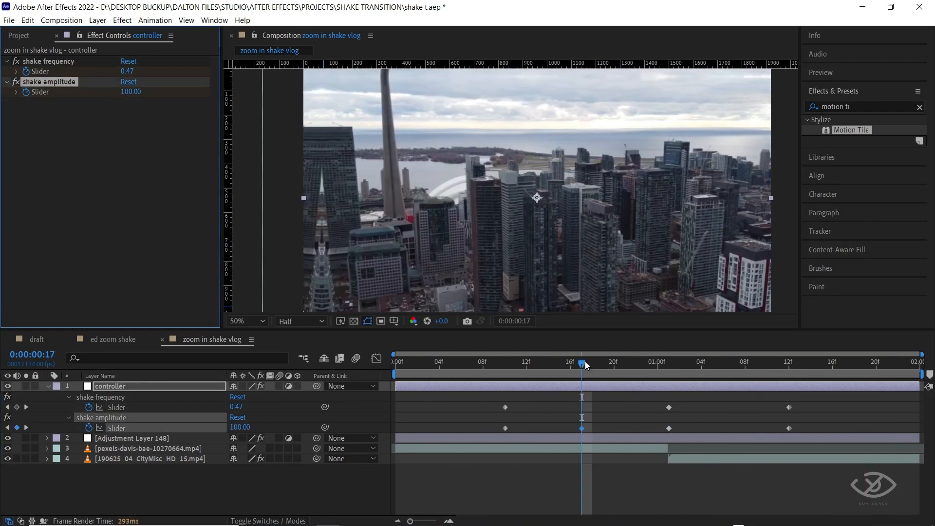
{"action": "left_click_drag", "start_coordinate": [585, 363], "coordinate": [355, 359]}
{"action": "key", "text": "space"}
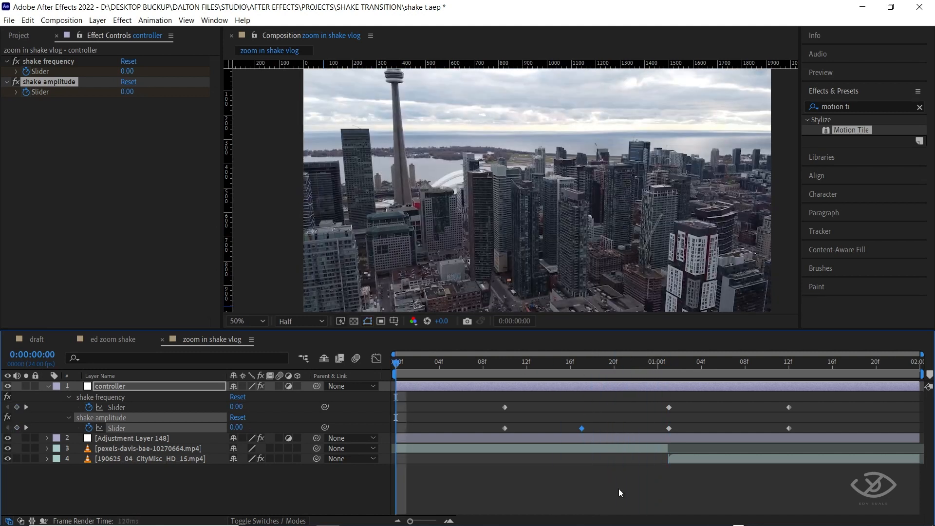
{"action": "key", "text": "space"}
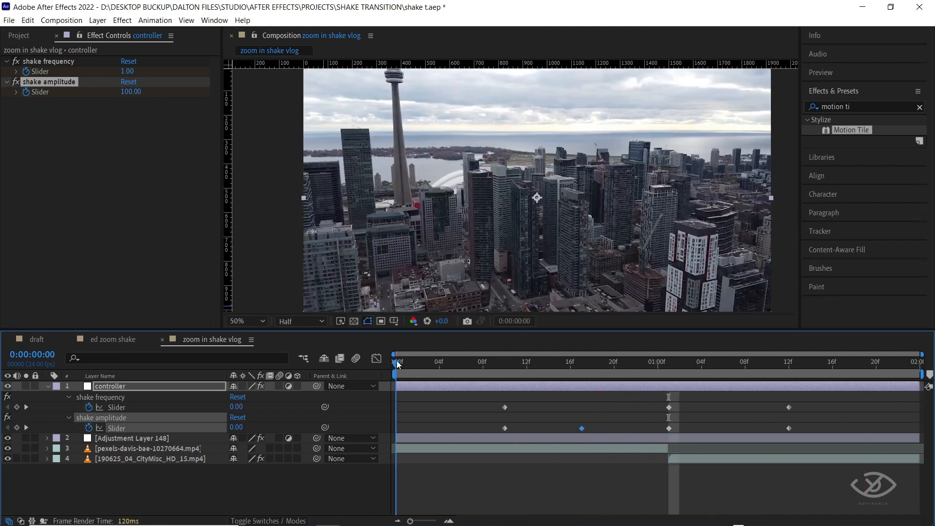
Search the effects for "radial" and apply CC Radial Blur to the controller layer.
{"action": "left_click", "coordinate": [920, 107]}
{"action": "left_click", "coordinate": [868, 106]}
{"action": "type", "text": "rad"}
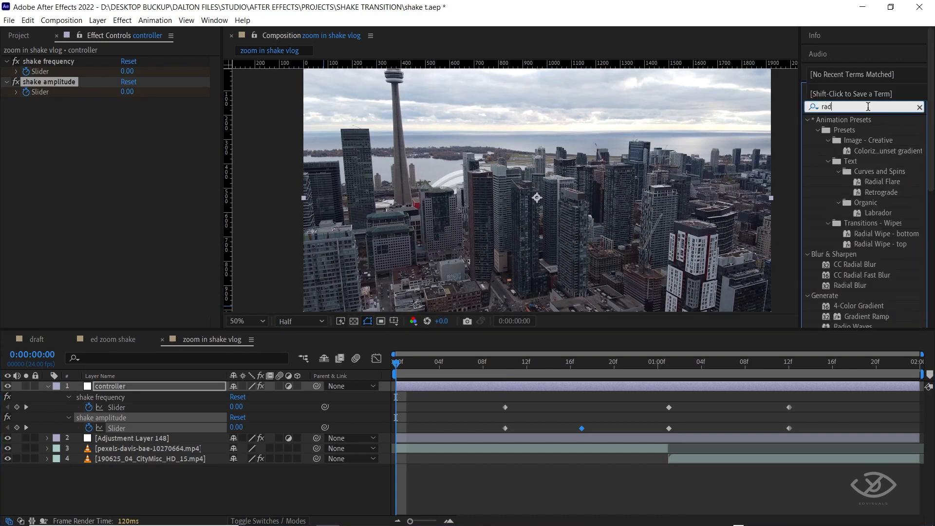
{"action": "type", "text": "ial"}
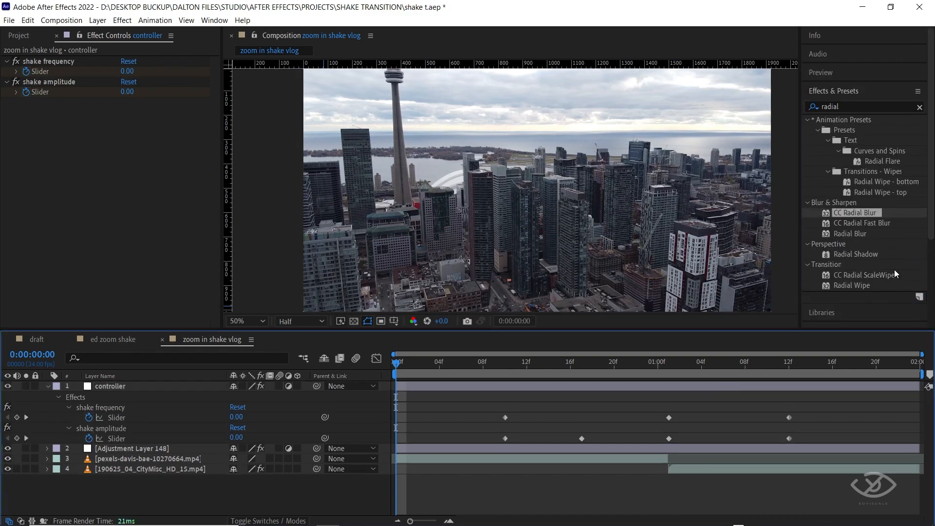
{"action": "left_click_drag", "start_coordinate": [859, 219], "coordinate": [669, 388]}
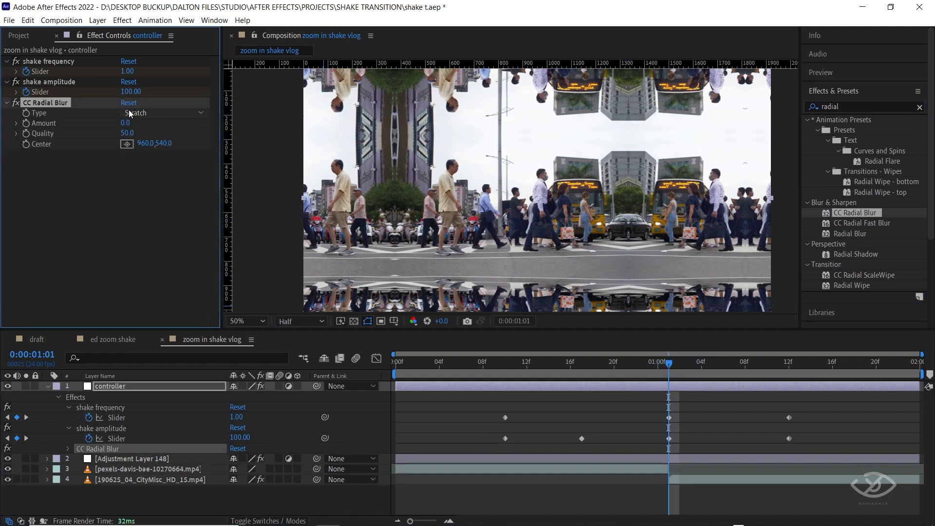
Set CC Radial Blur to Fading Zoom, keyframe its Amount at 50 at 0:00:01:01, and show only the controller's keyframed properties.
{"action": "left_click", "coordinate": [145, 115]}
{"action": "left_click", "coordinate": [152, 137]}
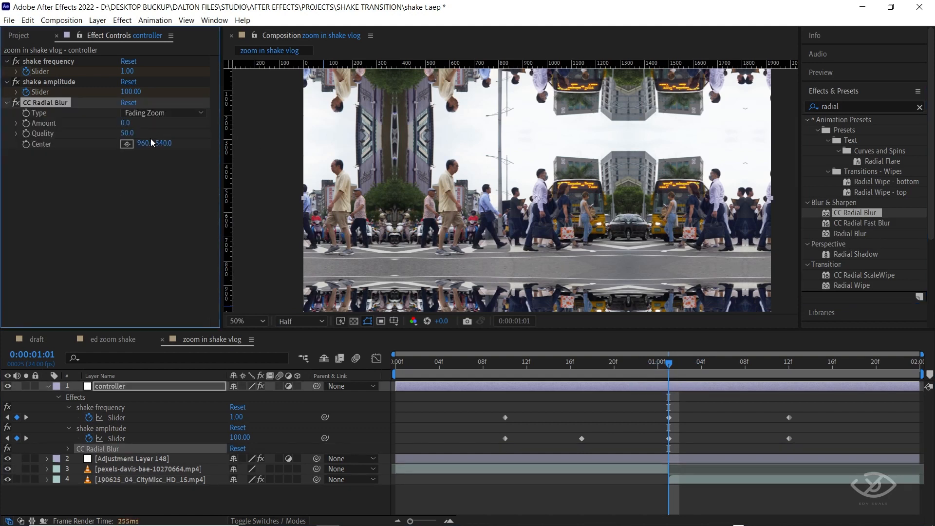
{"action": "left_click", "coordinate": [124, 124]}
{"action": "key", "text": "Return"}
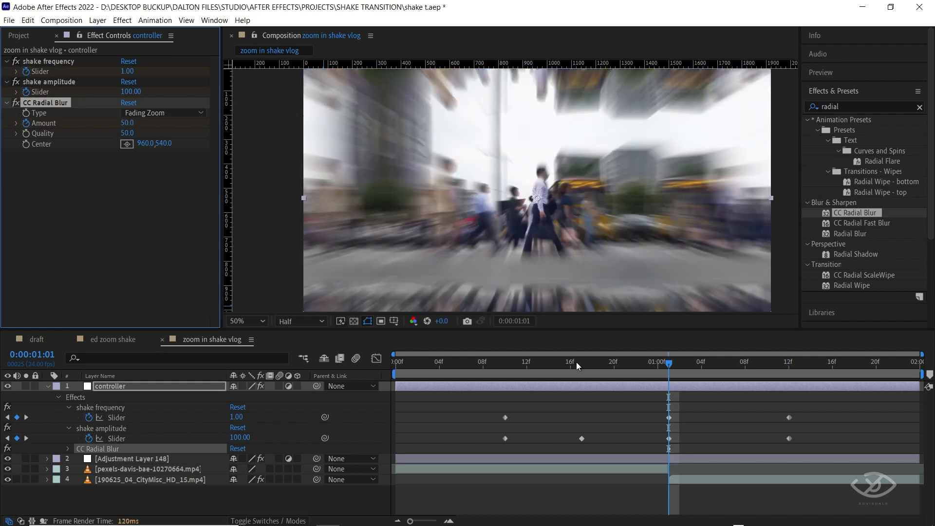
{"action": "left_click", "coordinate": [670, 393]}
{"action": "left_click", "coordinate": [673, 384]}
{"action": "key", "text": "u"}
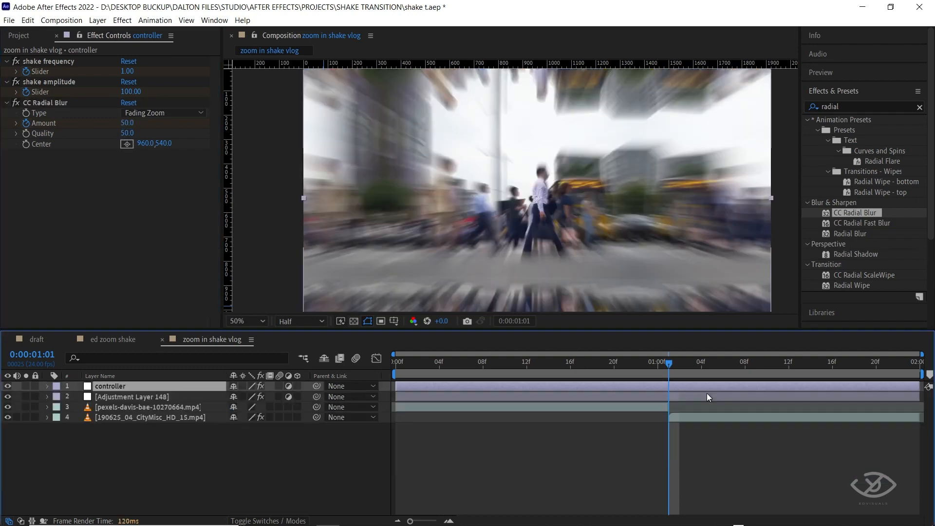
{"action": "key", "text": "u"}
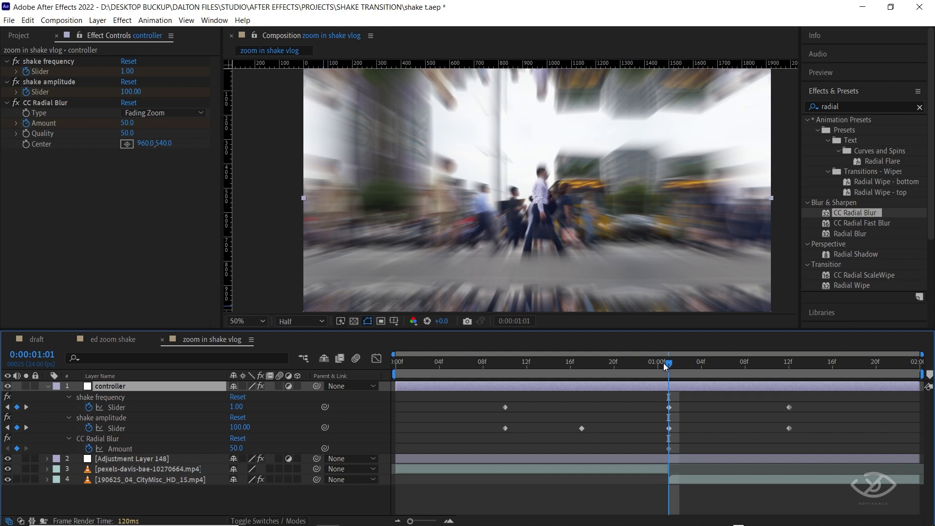
Set the radial blur Amount to 20 at 0:00:00:17.
{"action": "left_click_drag", "start_coordinate": [665, 365], "coordinate": [582, 373]}
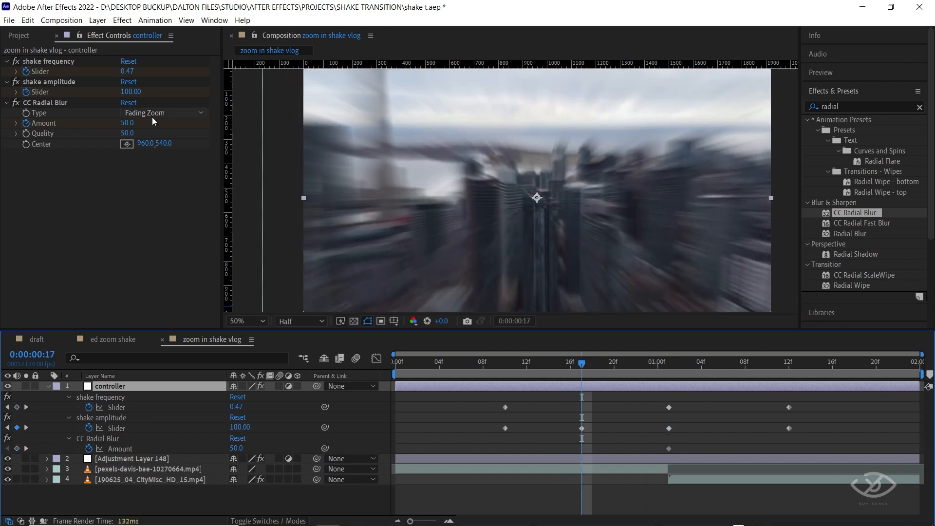
{"action": "left_click", "coordinate": [126, 123]}
{"action": "type", "text": "20"}
{"action": "key", "text": "Return"}
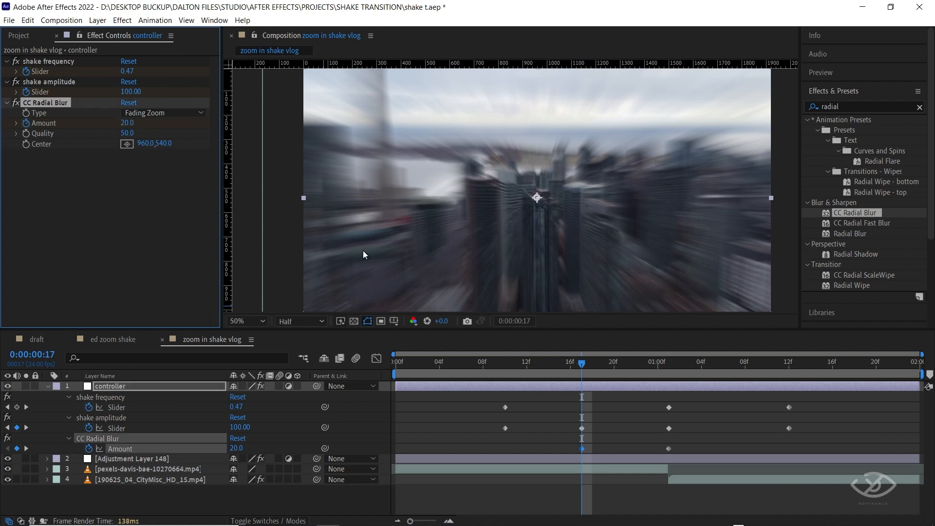
Set the radial blur Amount to 0 at 0:00:00:10 and play back the composition from the start.
{"action": "left_click", "coordinate": [128, 123]}
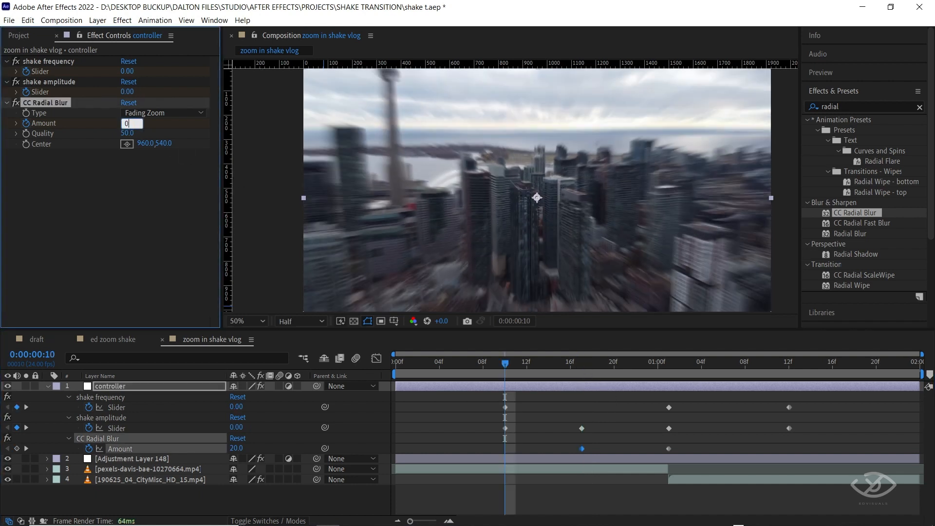
{"action": "type", "text": "0"}
{"action": "key", "text": "Return"}
{"action": "key", "text": "Home"}
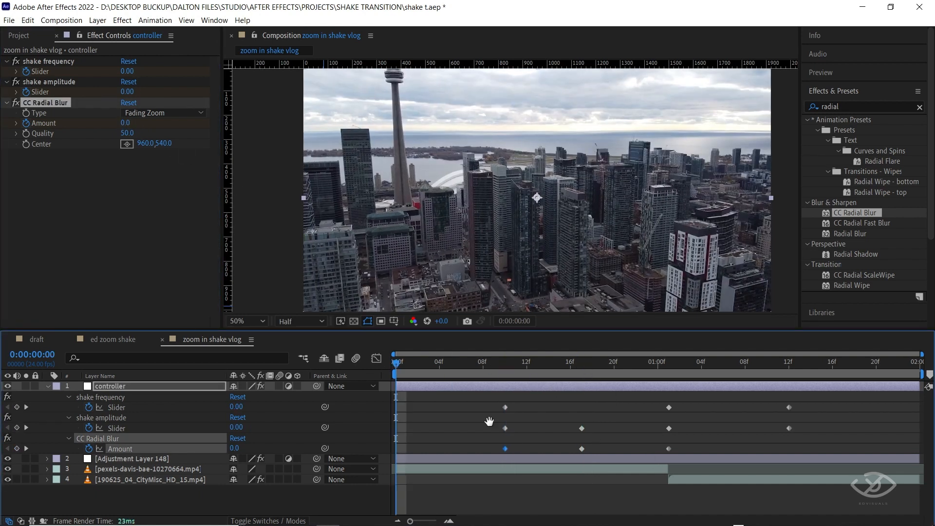
{"action": "key", "text": "space"}
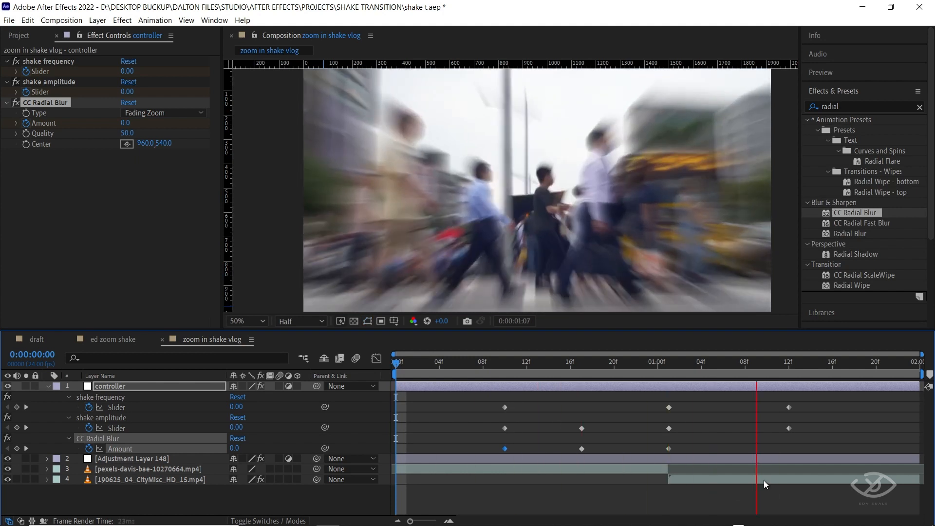
{"action": "key", "text": "space"}
Set the radial blur Amount to 0 at 0:00:01:12 and preview the transition.
{"action": "left_click", "coordinate": [787, 365]}
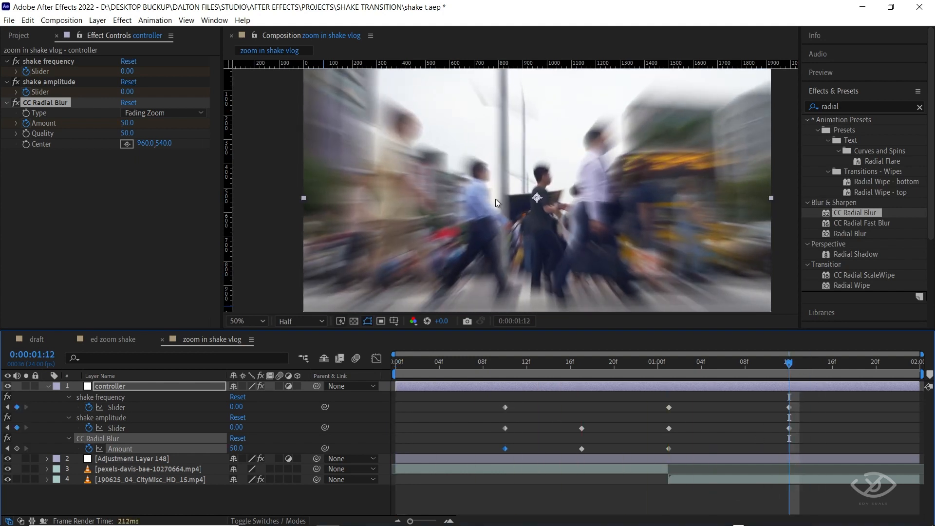
{"action": "left_click", "coordinate": [126, 122]}
{"action": "type", "text": "0"}
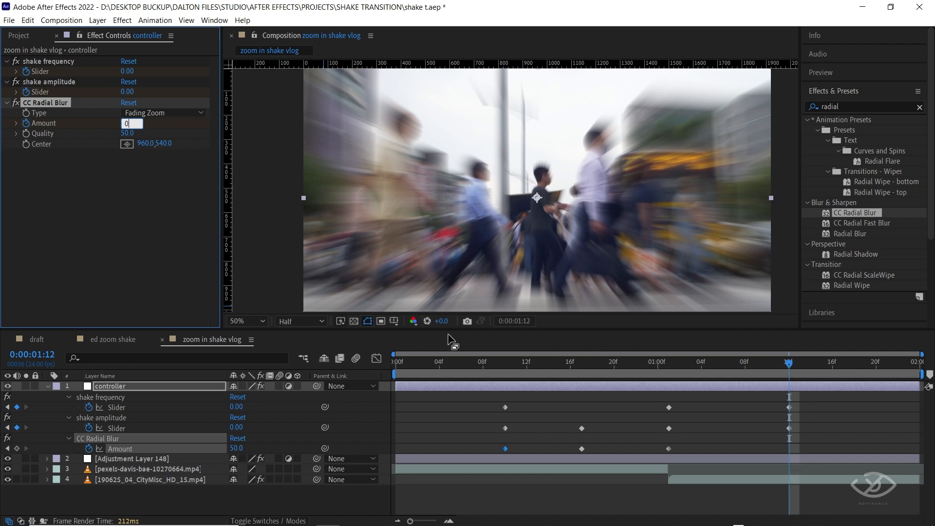
{"action": "key", "text": "Return"}
{"action": "key", "text": "space"}
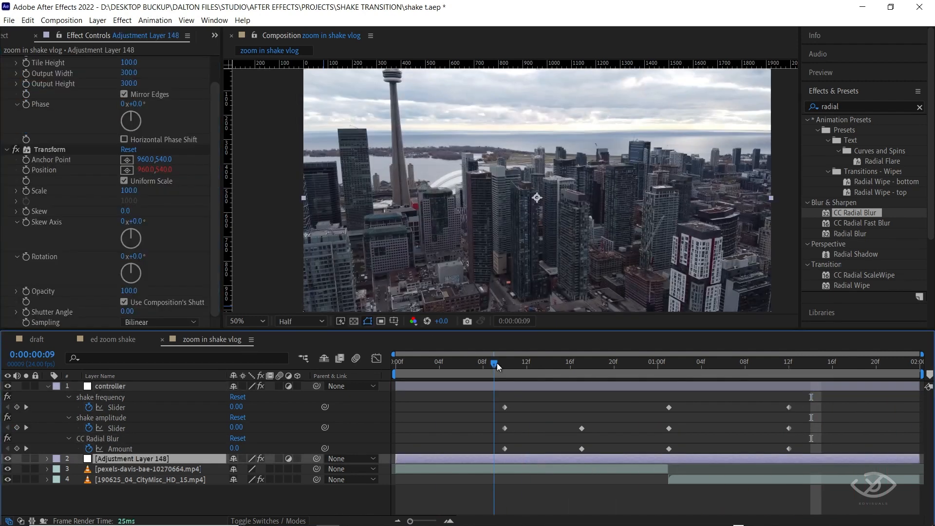
Set the Transform effect's Shutter Angle to 360 on Adjustment Layer 148 and disable Use Composition's Shutter Angle.
{"action": "left_click_drag", "start_coordinate": [496, 364], "coordinate": [568, 365]}
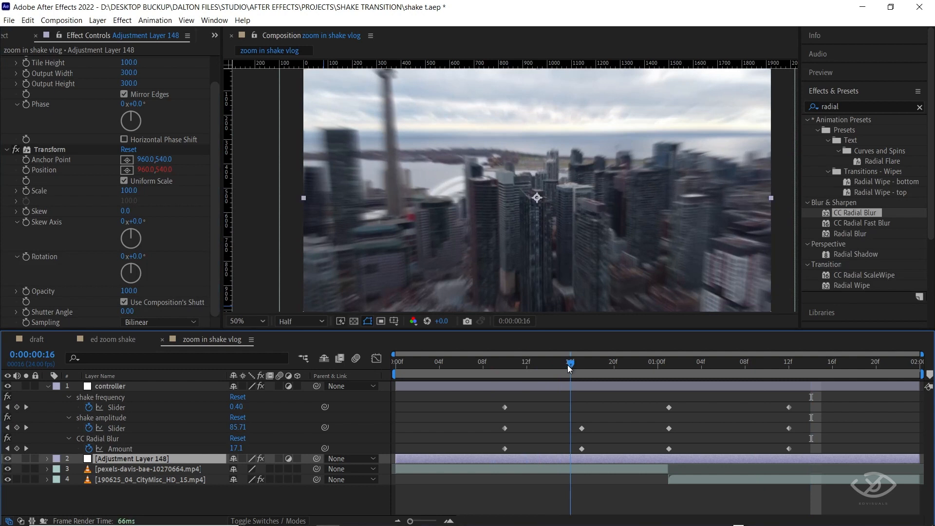
{"action": "left_click", "coordinate": [127, 312]}
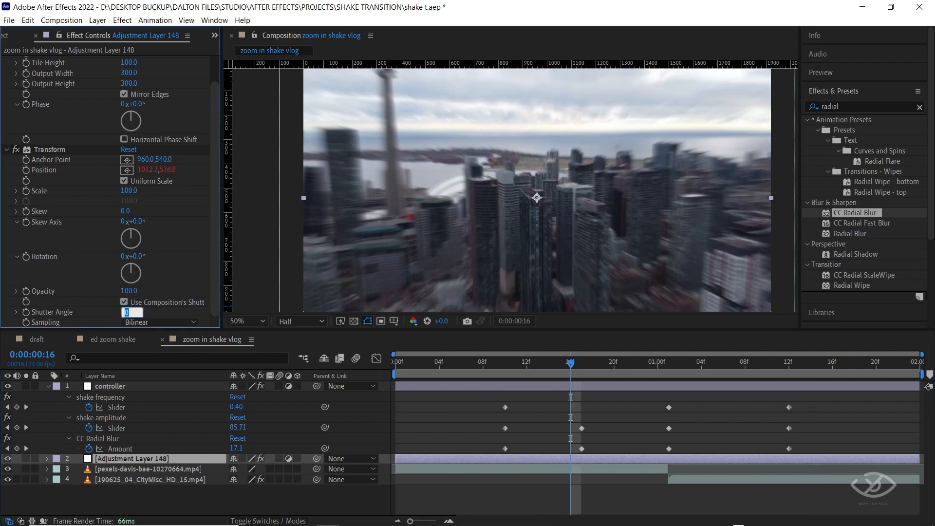
{"action": "type", "text": "360"}
{"action": "key", "text": "Return"}
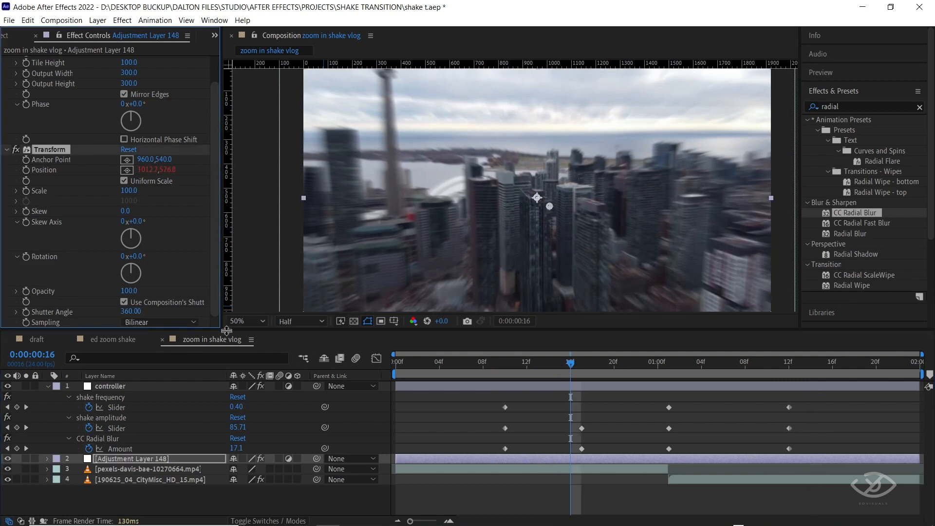
{"action": "left_click", "coordinate": [125, 303]}
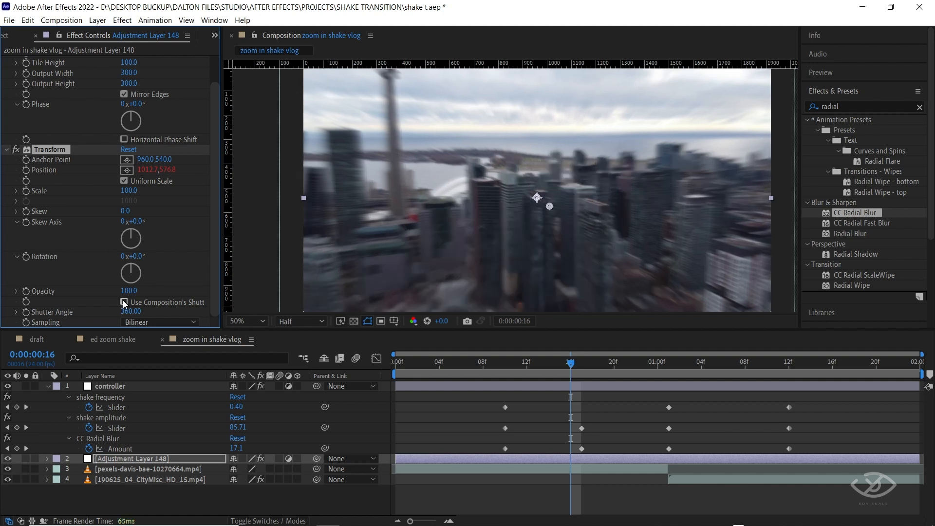
Toggle the Transform effect off and on at 0:00:00:14 to compare the motion blur, then scrub to 0:00:01:02.
{"action": "key", "text": "Page_Up"}
{"action": "key", "text": "Page_Up"}
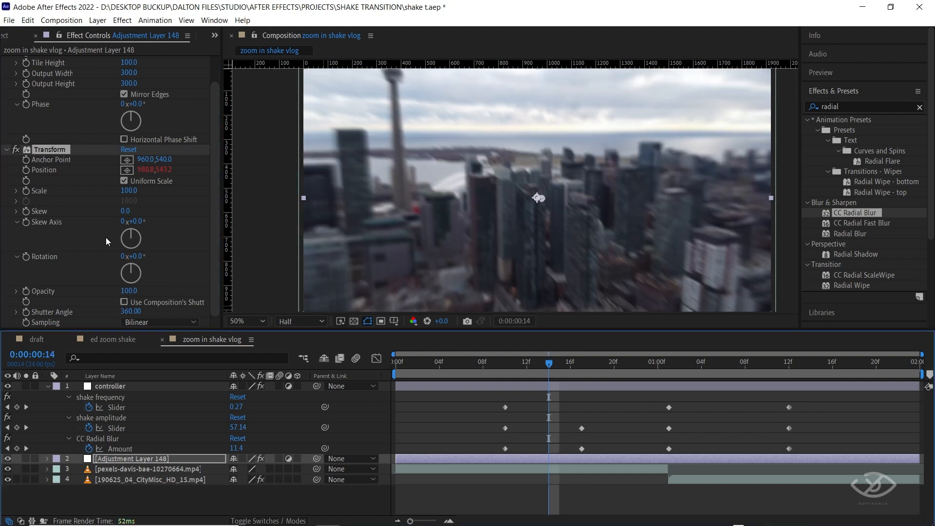
{"action": "left_click", "coordinate": [18, 151]}
{"action": "left_click", "coordinate": [18, 151]}
{"action": "left_click_drag", "start_coordinate": [789, 367], "coordinate": [678, 374]}
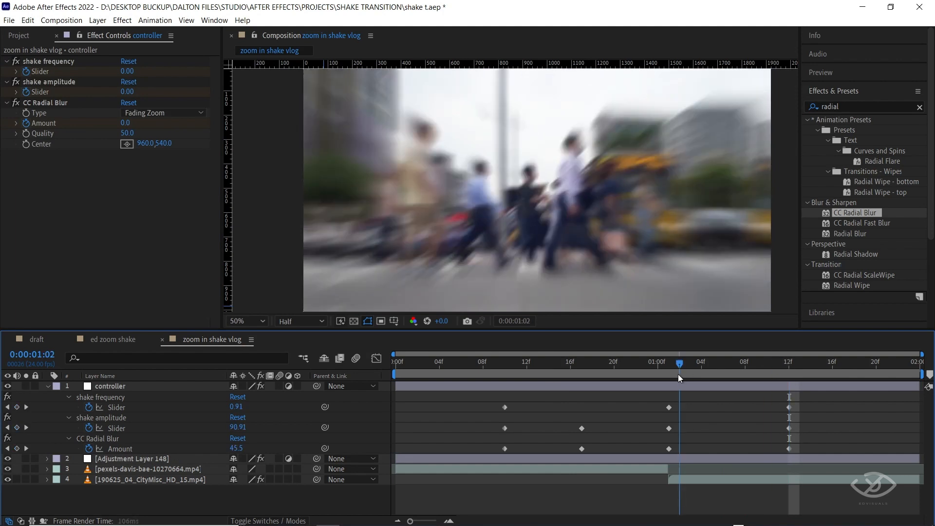
Apply Easy Ease to all shake frequency, shake amplitude and radial blur Amount keyframes on the controller, and preview.
{"action": "left_click_drag", "start_coordinate": [471, 405], "coordinate": [798, 451]}
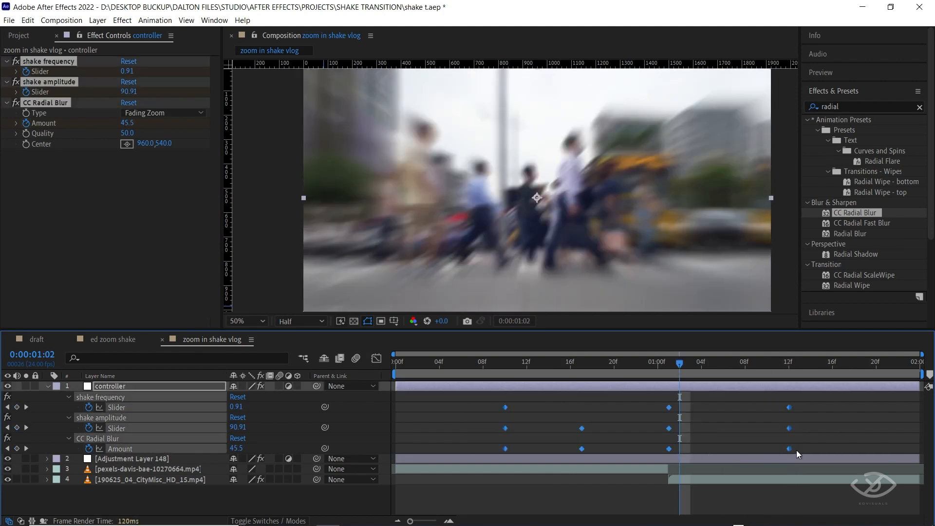
{"action": "right_click", "coordinate": [668, 408]}
{"action": "mouse_move", "coordinate": [717, 400]}
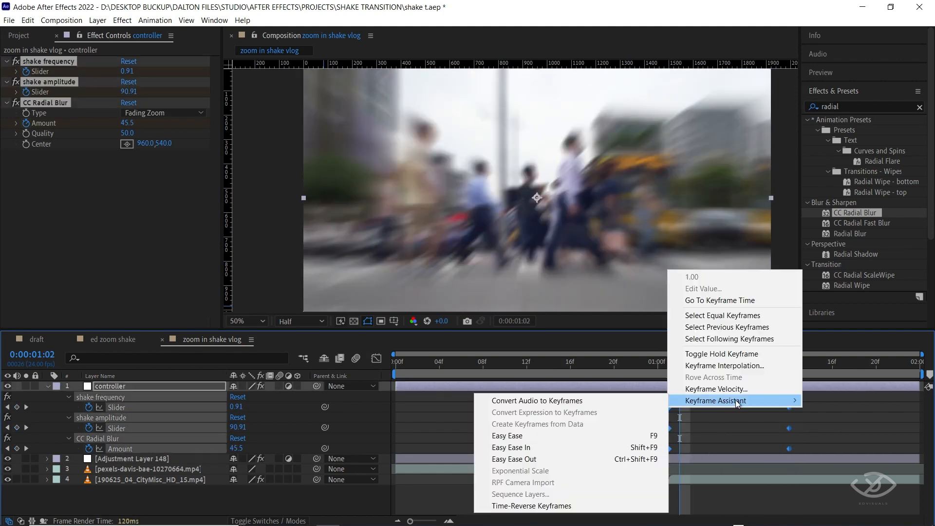
{"action": "left_click", "coordinate": [581, 434]}
{"action": "key", "text": "space"}
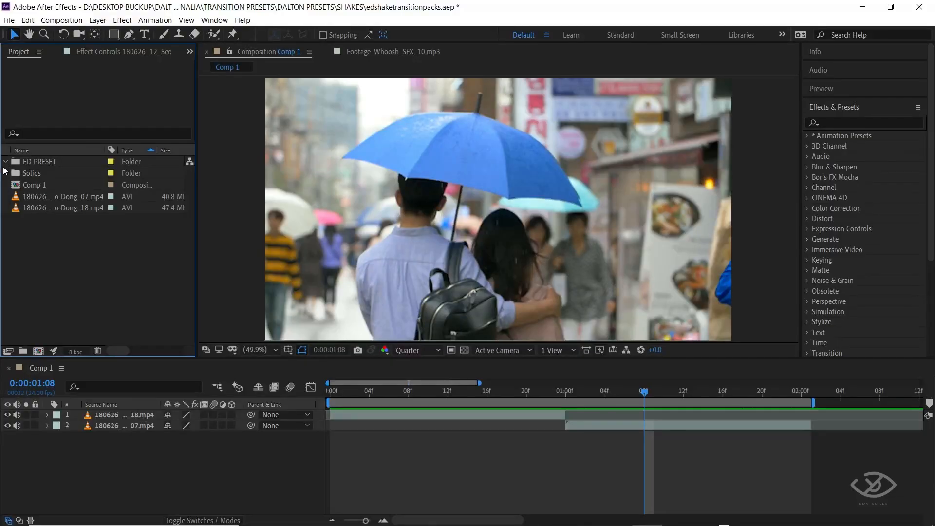
Browse the ED PRESET folder's shakes and add the ed lens distort chroma composition above both Seocho-Dong clips.
{"action": "left_click", "coordinate": [6, 162]}
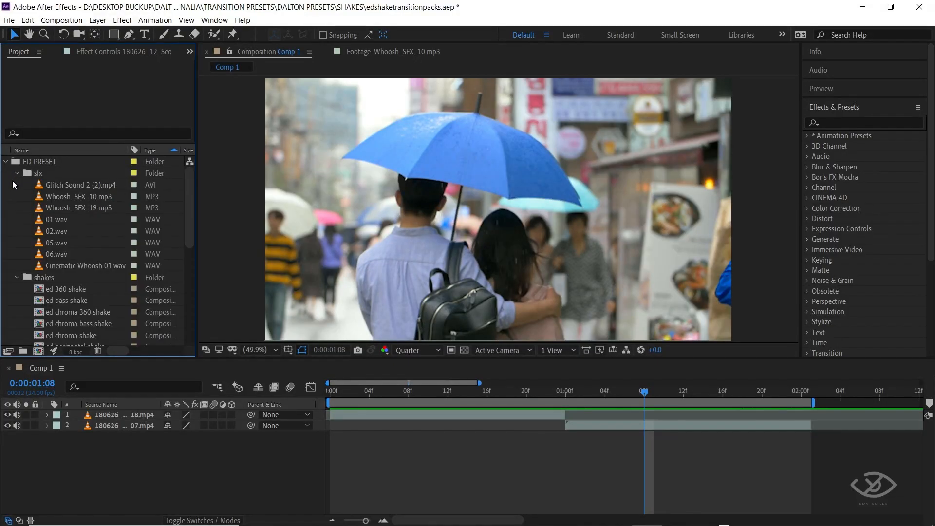
{"action": "left_click_drag", "start_coordinate": [189, 195], "coordinate": [189, 267]}
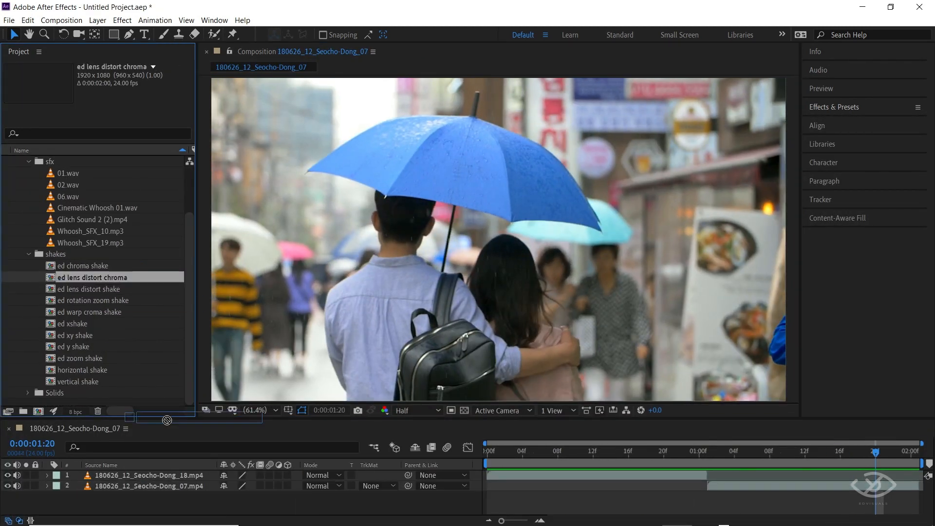
{"action": "left_click_drag", "start_coordinate": [185, 466], "coordinate": [189, 479]}
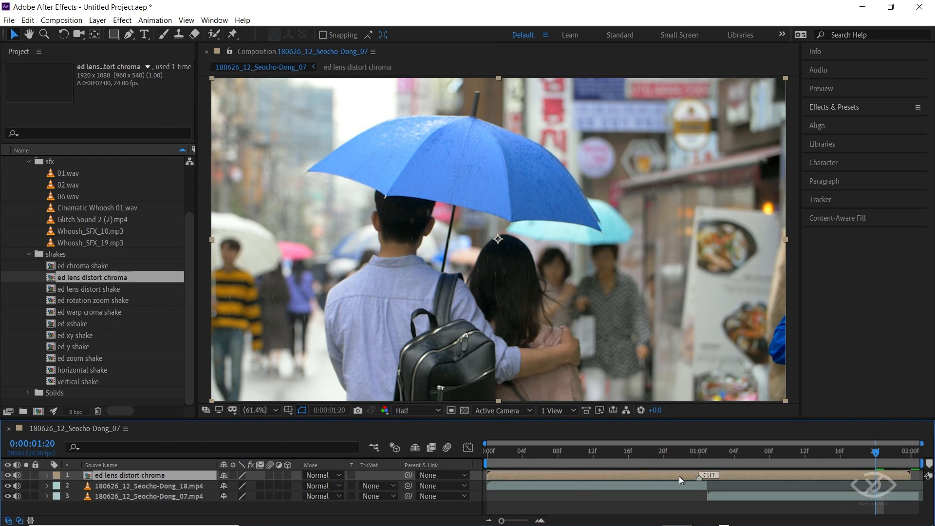
Align the ed lens distort chroma layer's CUT marker with the clip cut, enable Collapse Transformations, and preview.
{"action": "left_click_drag", "start_coordinate": [720, 480], "coordinate": [729, 479]}
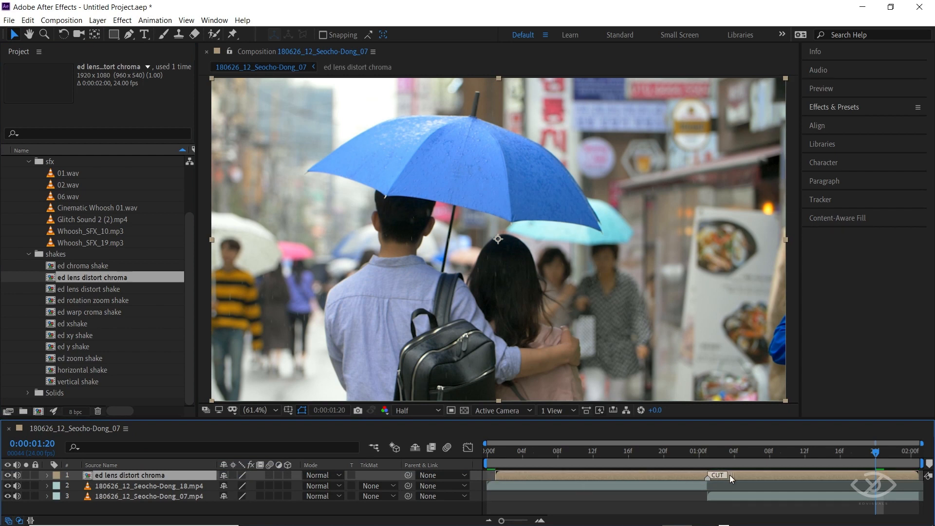
{"action": "left_click", "coordinate": [233, 475]}
{"action": "key", "text": "space"}
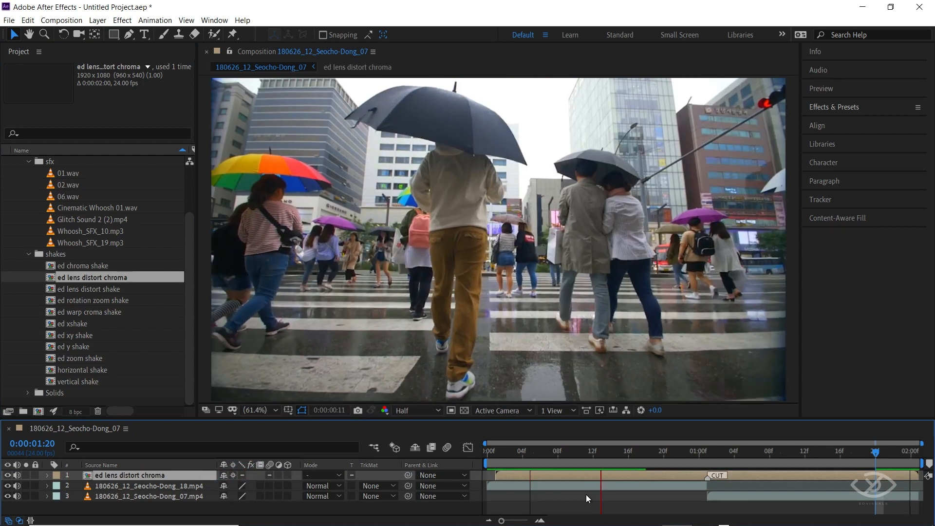
Replace the ed lens distort chroma layer with the ed lens distort shake composition above both Seocho-Dong clips.
{"action": "key", "text": "Delete"}
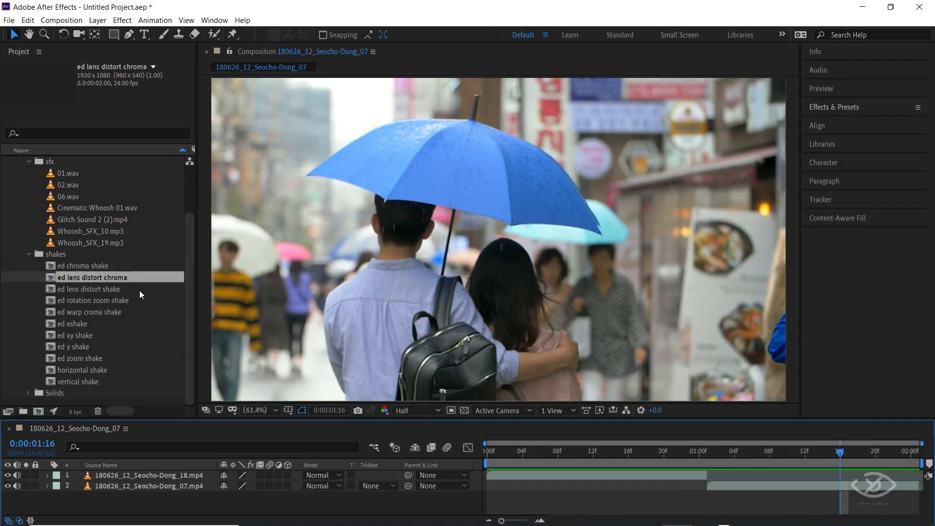
{"action": "left_click", "coordinate": [102, 289]}
{"action": "left_click_drag", "start_coordinate": [102, 288], "coordinate": [186, 473]}
Align the ed lens distort shake layer's CUT marker with the clip cut, enable Collapse Transformations, and preview.
{"action": "left_click_drag", "start_coordinate": [630, 475], "coordinate": [764, 482]}
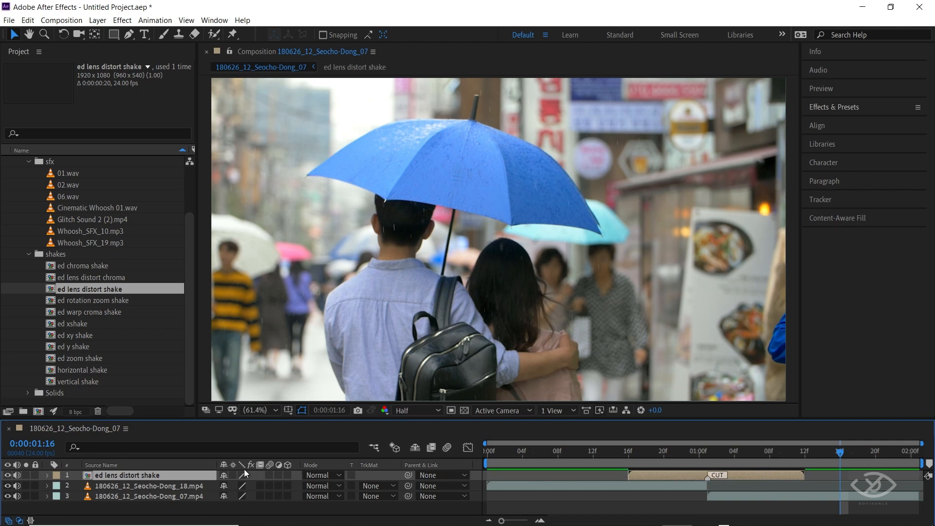
{"action": "left_click", "coordinate": [233, 475]}
{"action": "key", "text": "space"}
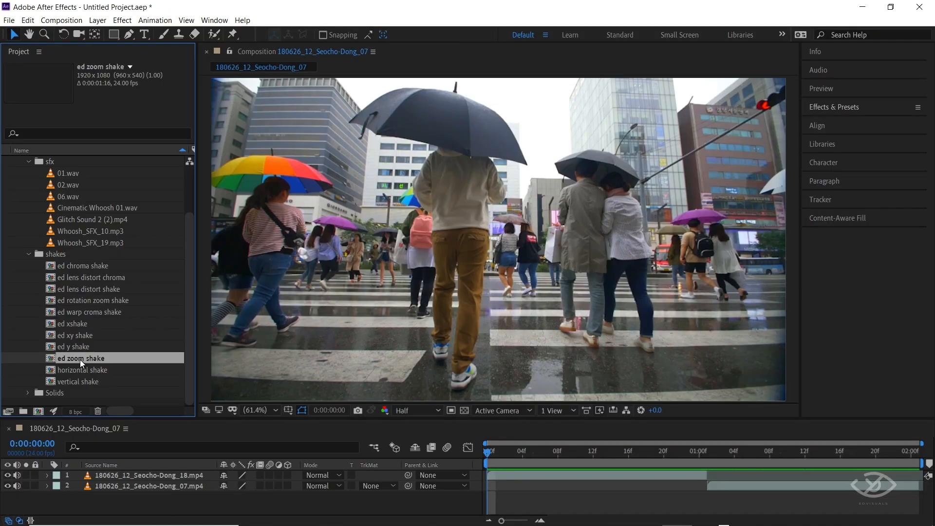
Add ed zoom shake above both clips with its CUT marker at the clip cut, and preview it with Collapse Transformations enabled.
{"action": "left_click_drag", "start_coordinate": [80, 363], "coordinate": [73, 474]}
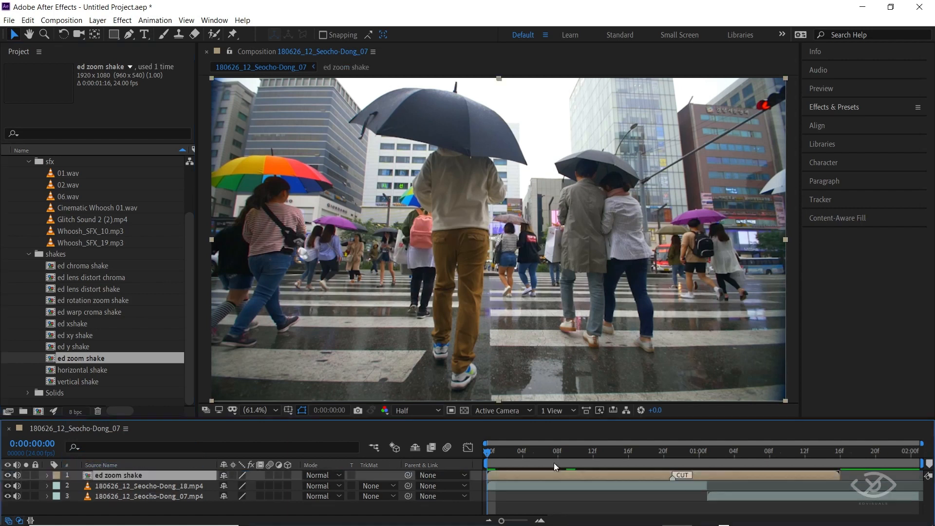
{"action": "left_click_drag", "start_coordinate": [731, 474], "coordinate": [766, 475]}
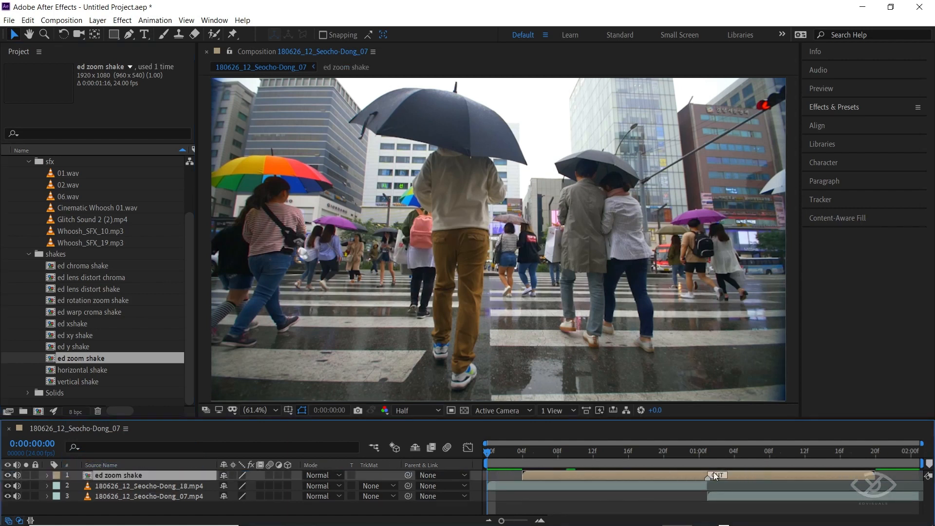
{"action": "left_click", "coordinate": [234, 474]}
{"action": "key", "text": "space"}
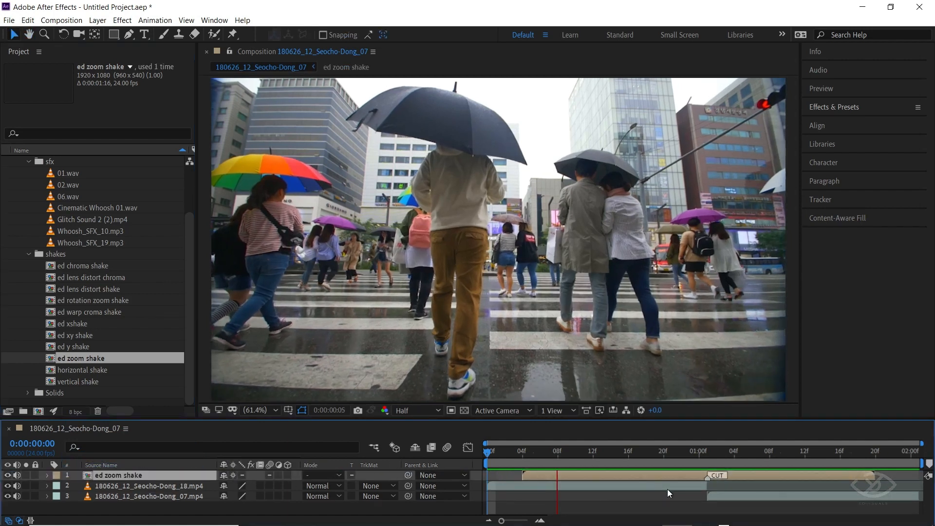